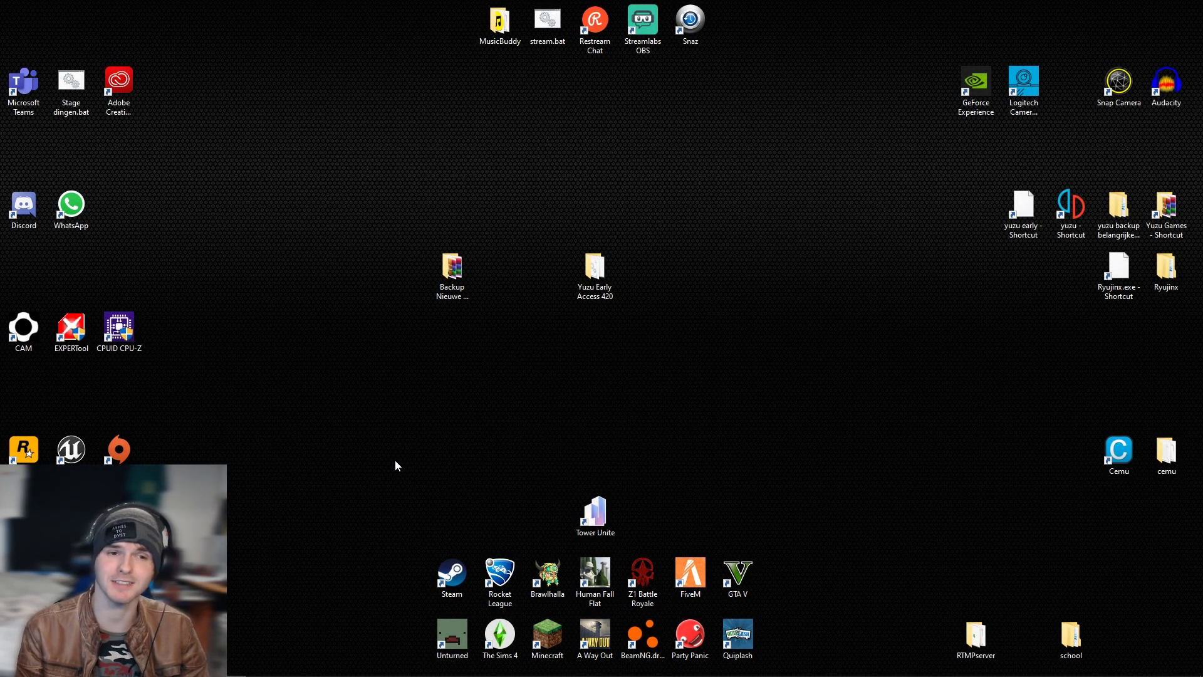
left_click_drag(447, 242, 643, 300)
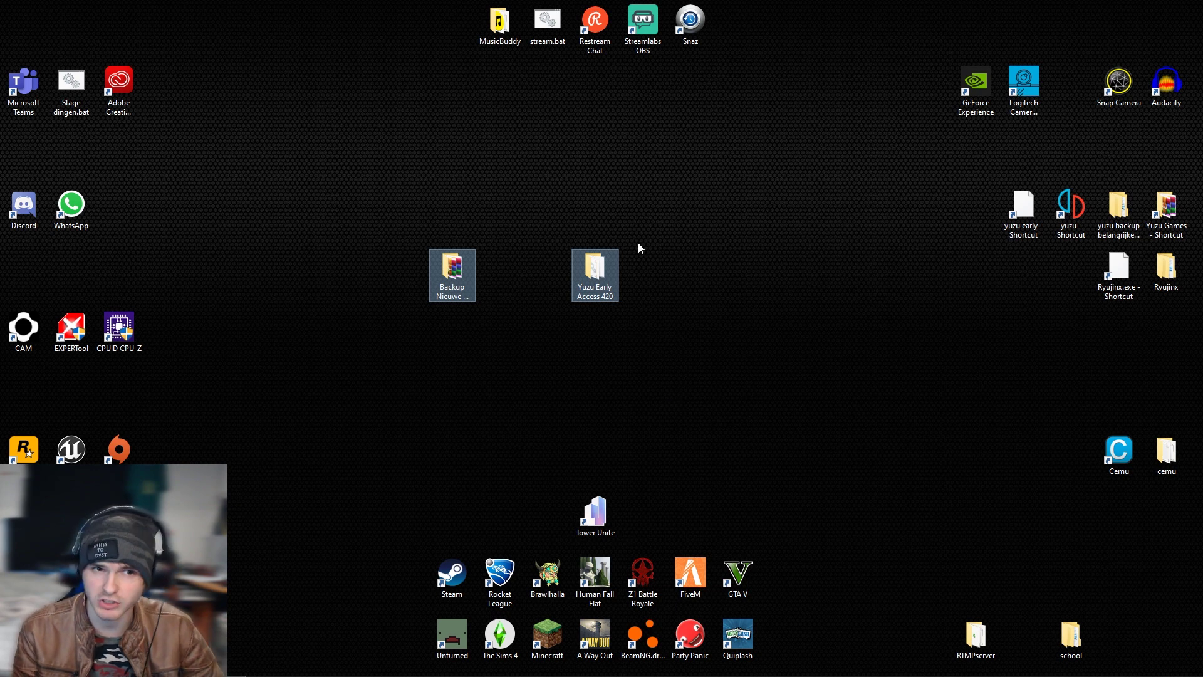
left_click(423, 243)
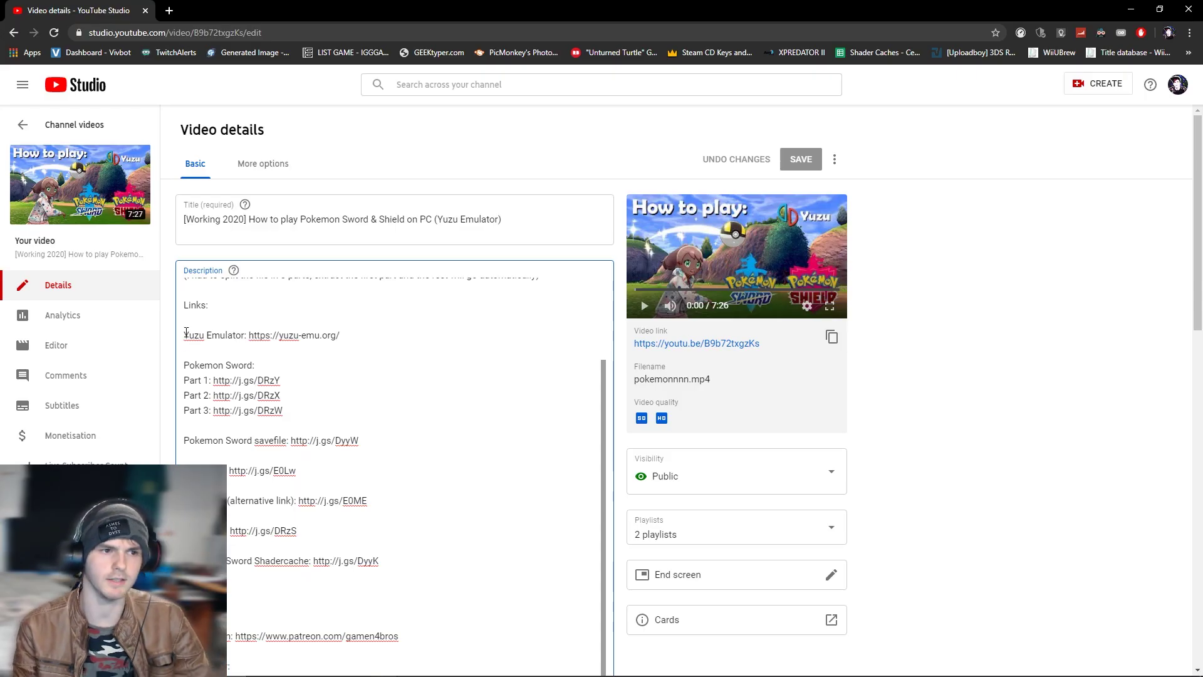
Step: Review the Yuzu Emulator and Pokemon Sword savefile links in the video description
left_click_drag(250, 334, 341, 335)
scroll(313, 338, "down", 1)
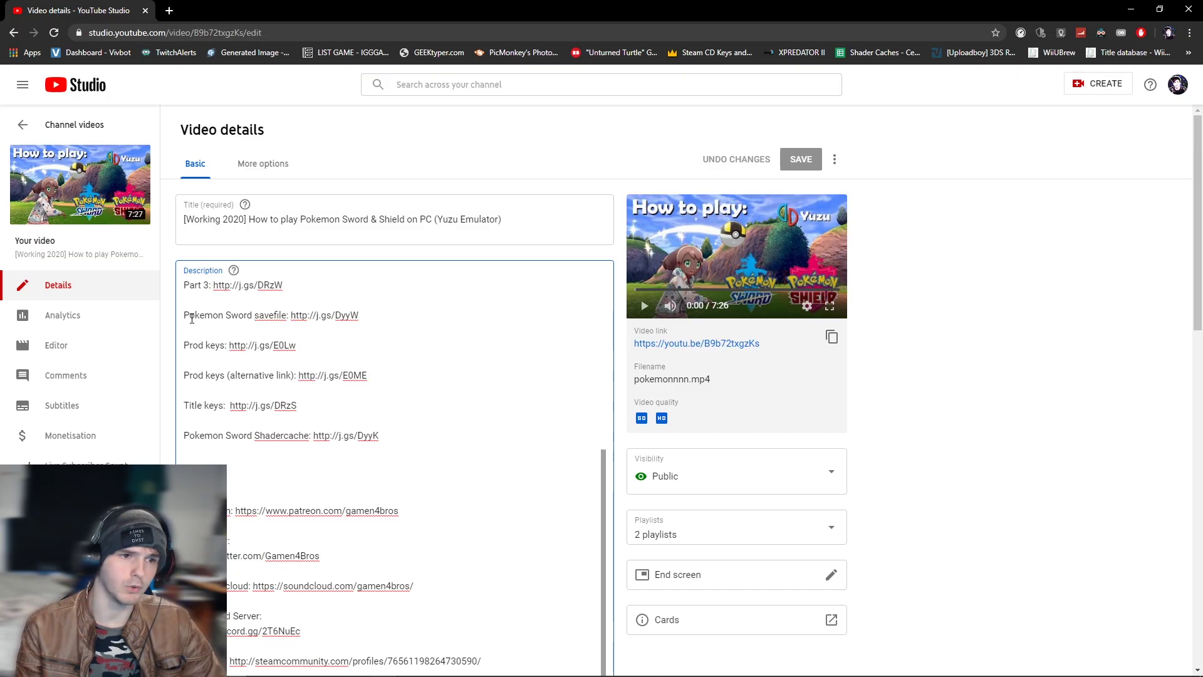
left_click_drag(184, 314, 360, 315)
left_click(338, 316)
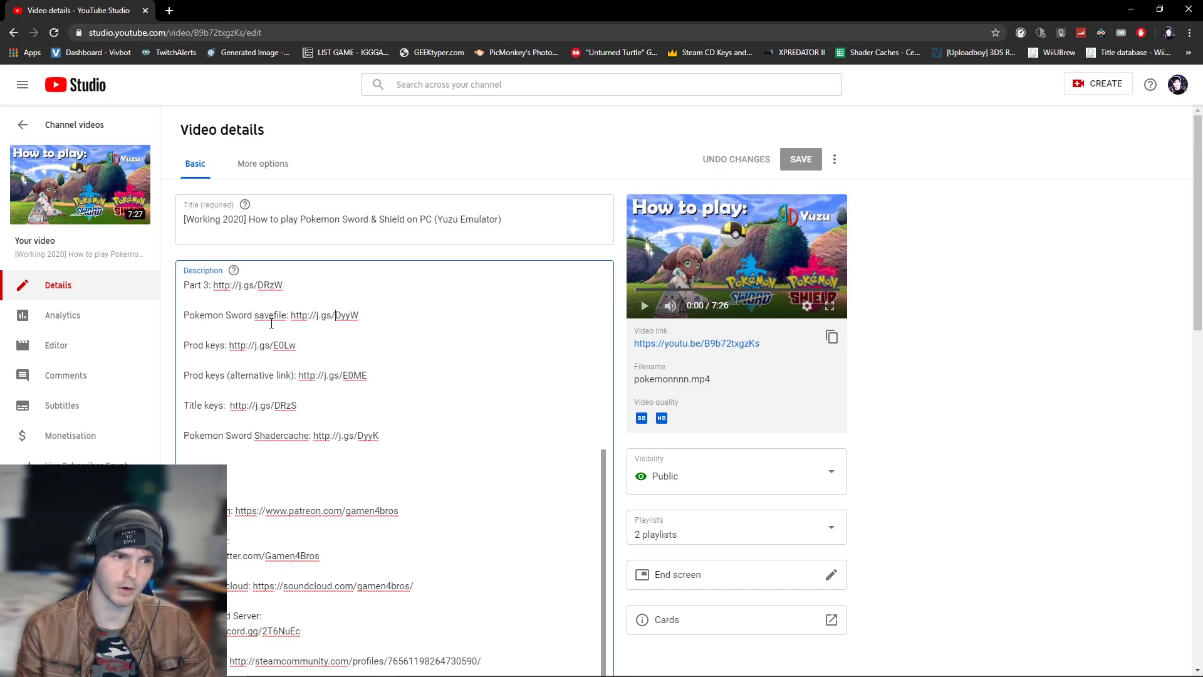
Step: Review the Prod keys, alternative Prod keys, Title keys and Pokemon Sword Shadercache links in the video description
scroll(275, 288, "down", 1)
left_click_drag(184, 282, 298, 283)
left_click(274, 283)
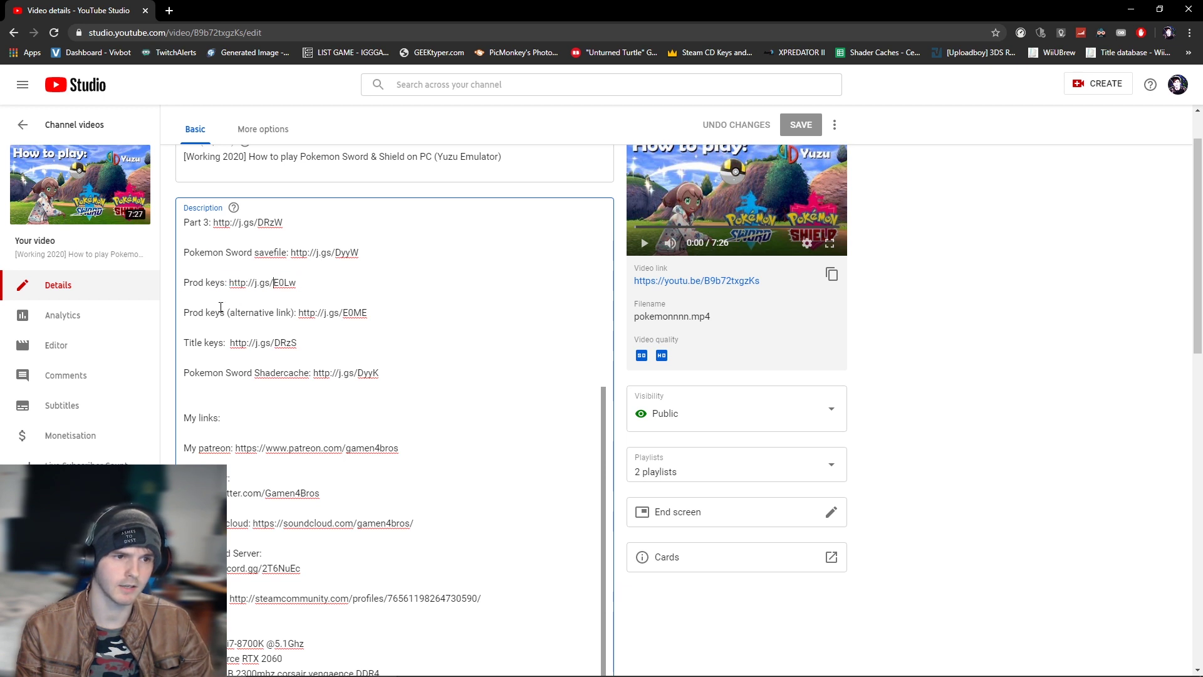
left_click_drag(185, 314, 368, 313)
left_click(351, 313)
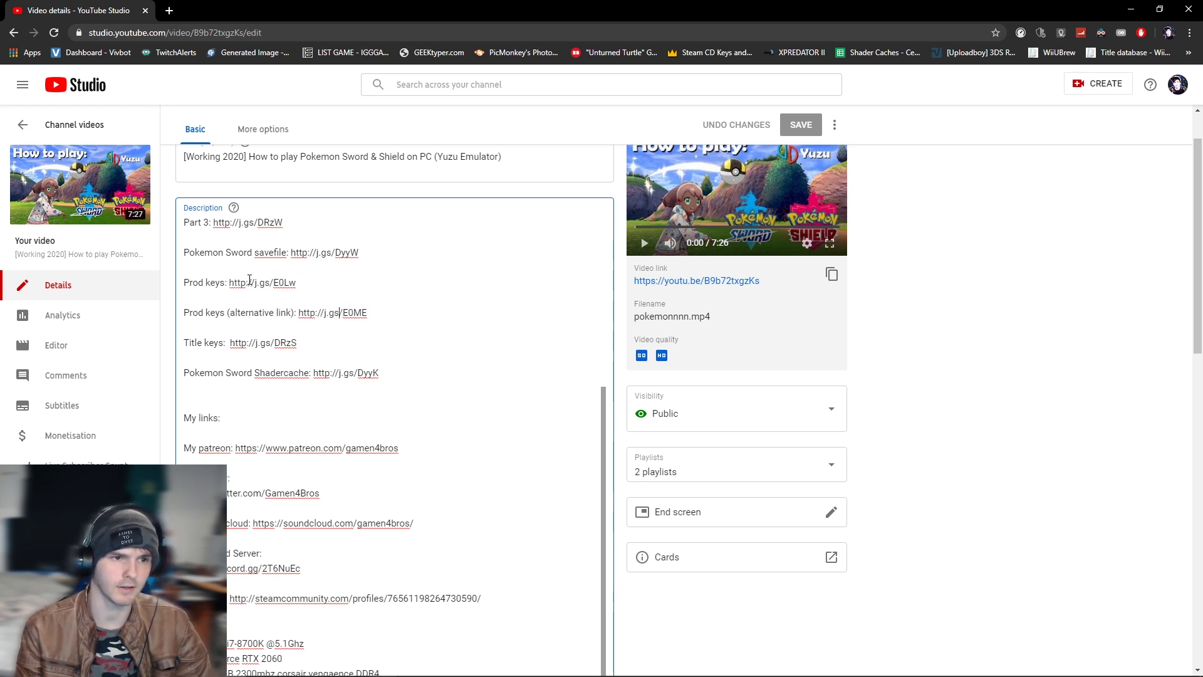
scroll(210, 294, "down", 1)
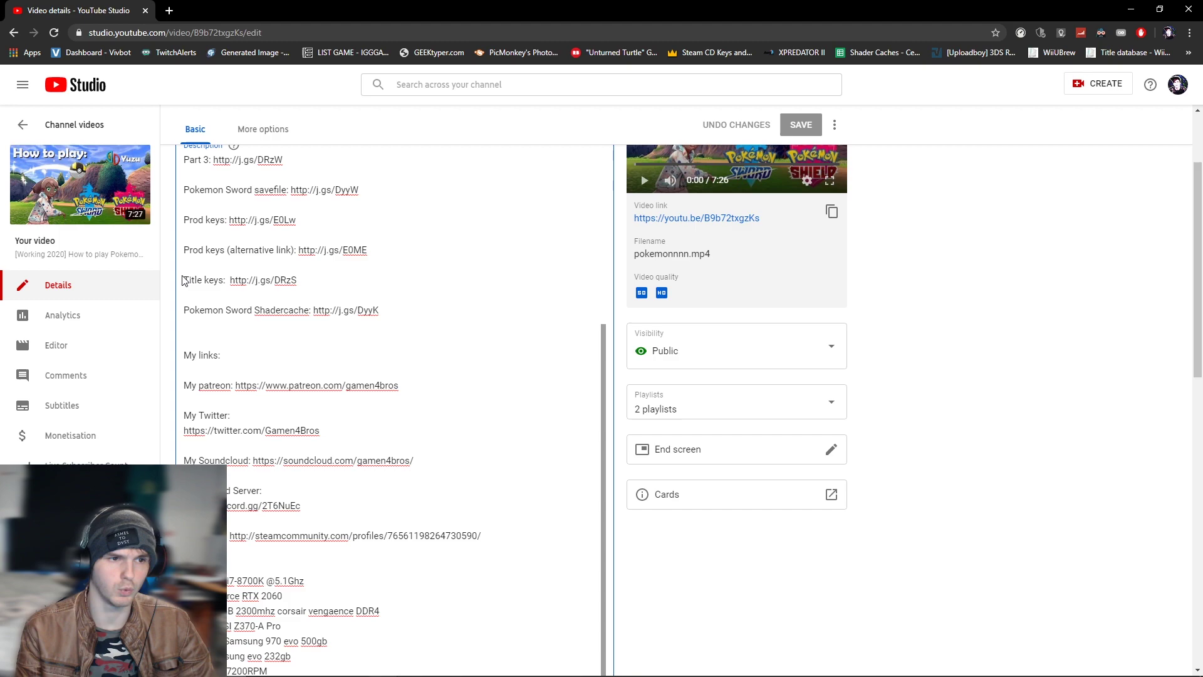
left_click_drag(185, 279, 297, 280)
left_click(261, 276)
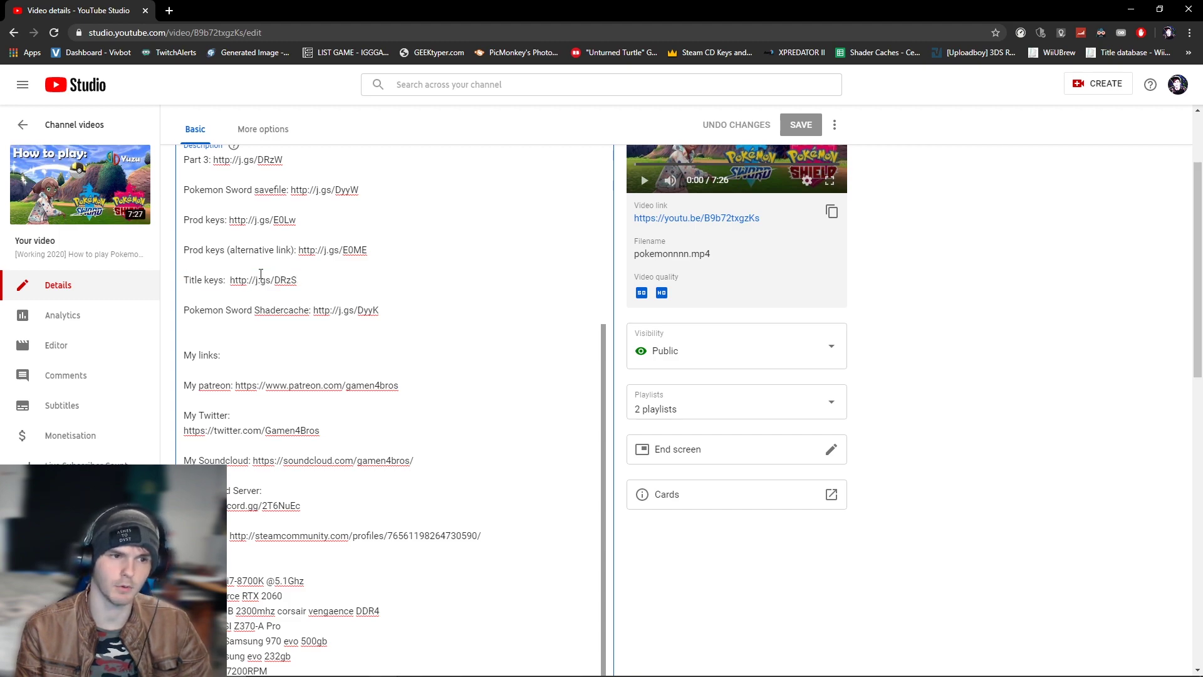
scroll(261, 276, "down", 1)
left_click_drag(184, 247, 380, 247)
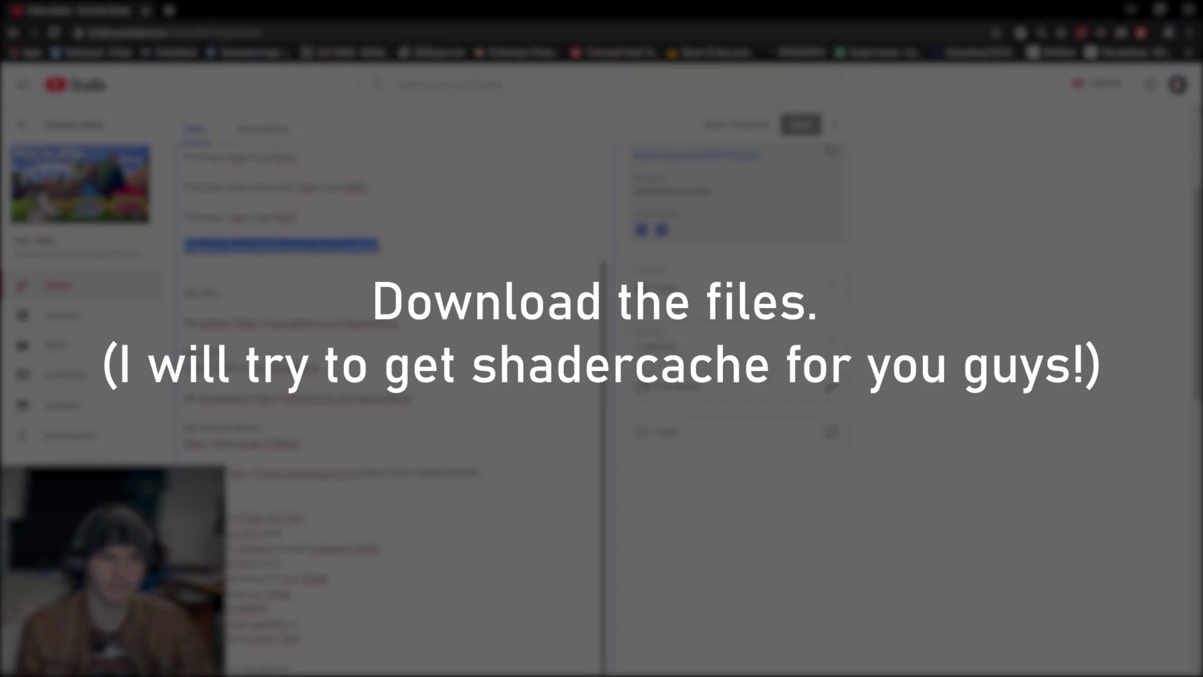
left_click(380, 246)
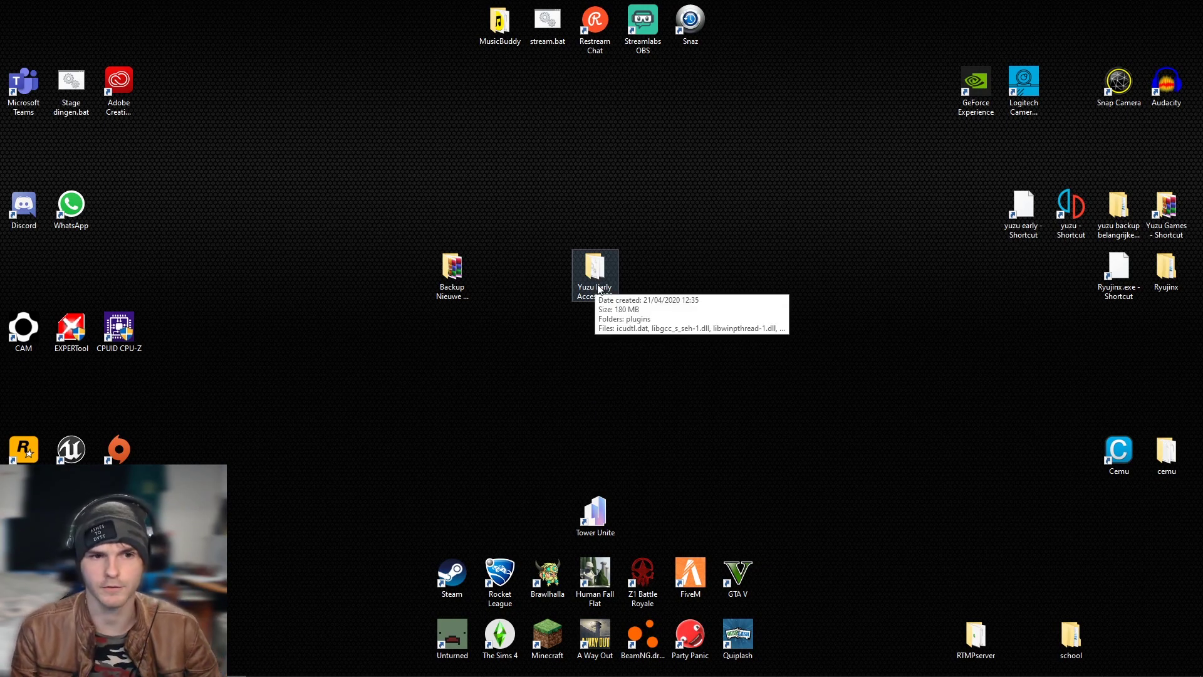
Step: Launch yuzu.exe from the Yuzu Early Access 420 folder on the desktop and dismiss the missing derivation components warning
double_click(596, 274)
left_click_drag(437, 114, 460, 91)
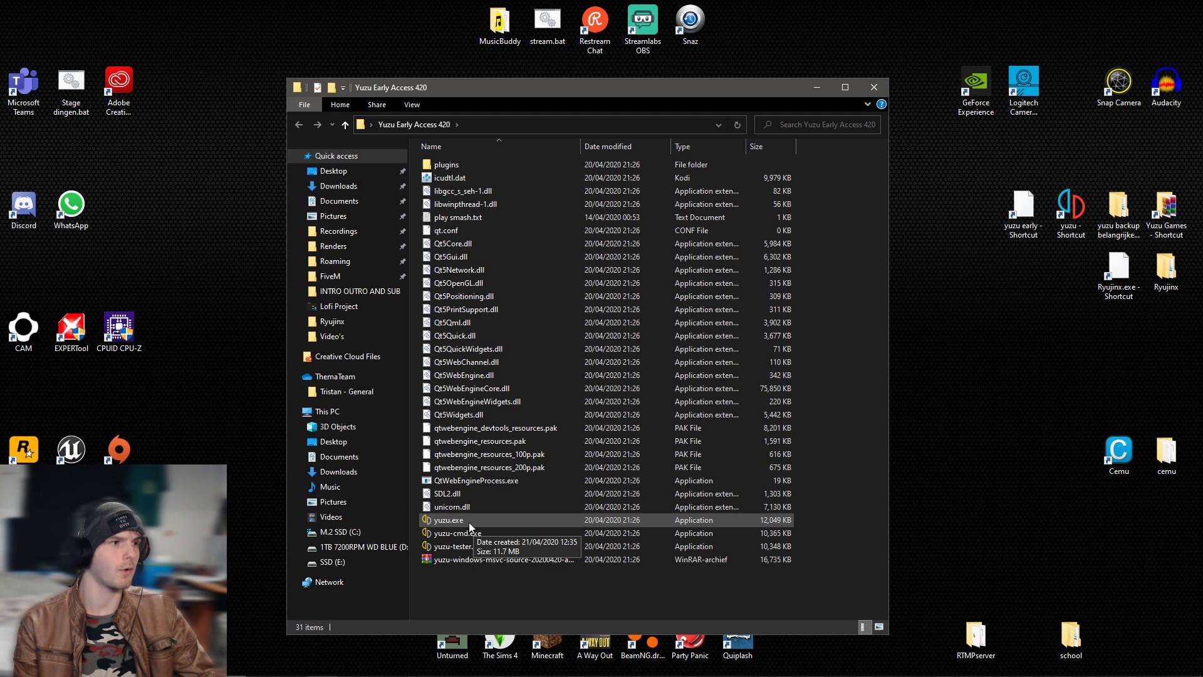
double_click(469, 521)
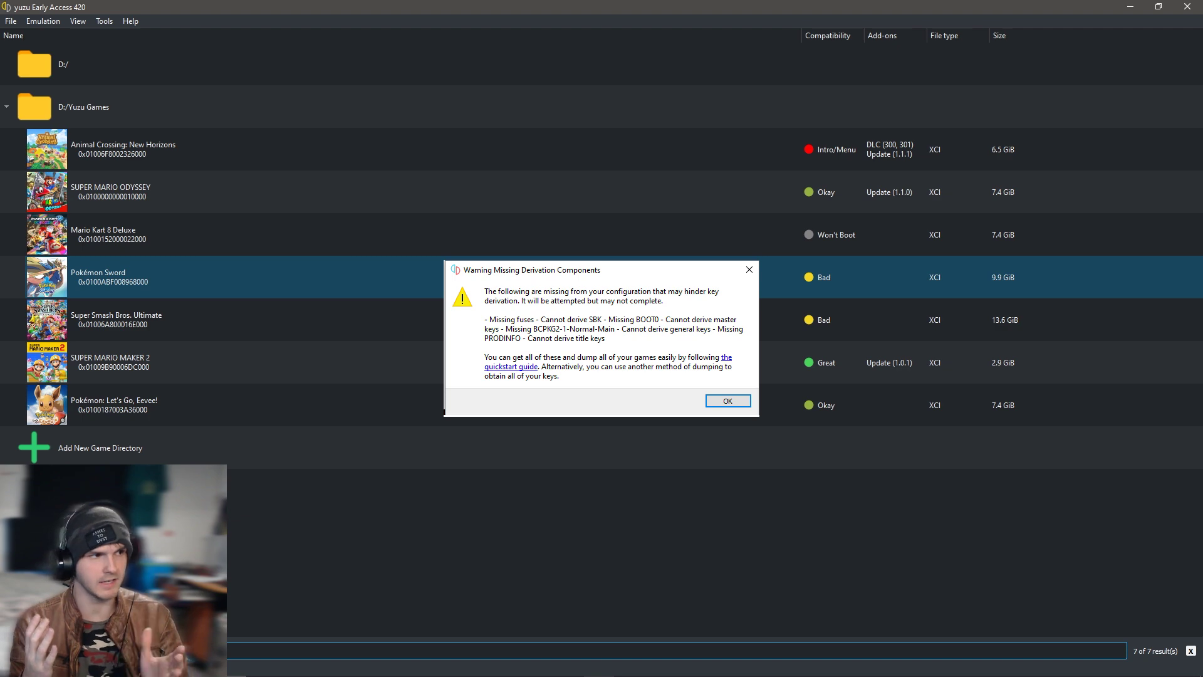
key("Return")
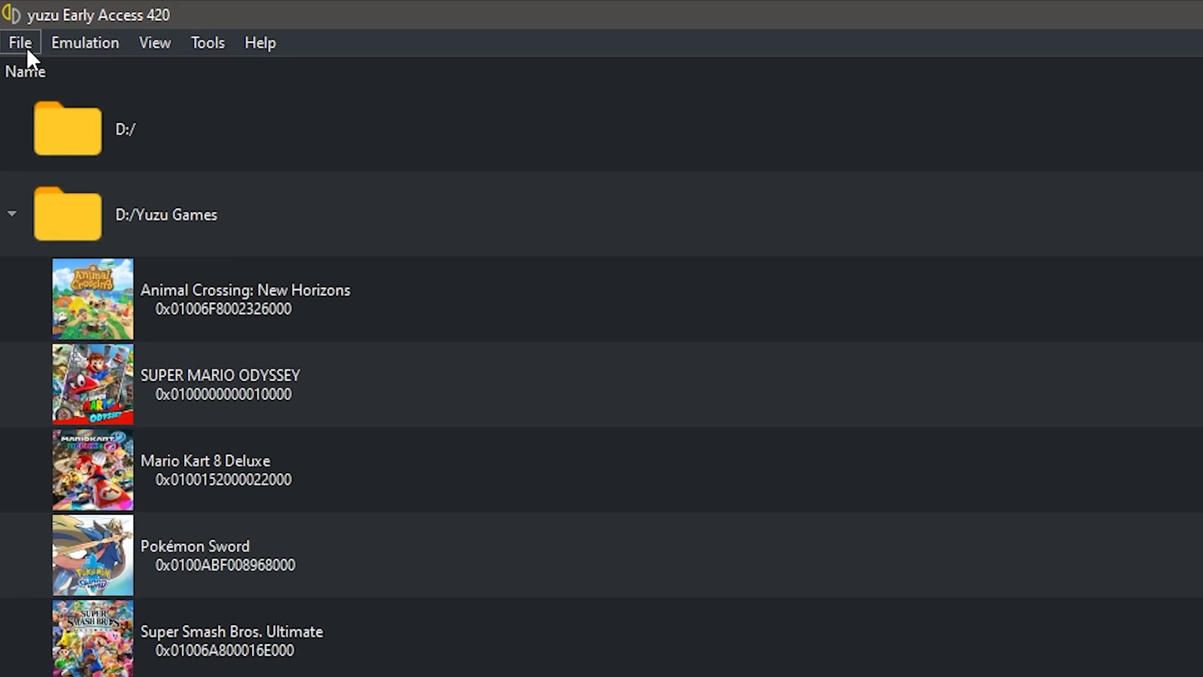
Step: Open the emulator's yuzu data folder and select the keys folder in it
left_click(12, 22)
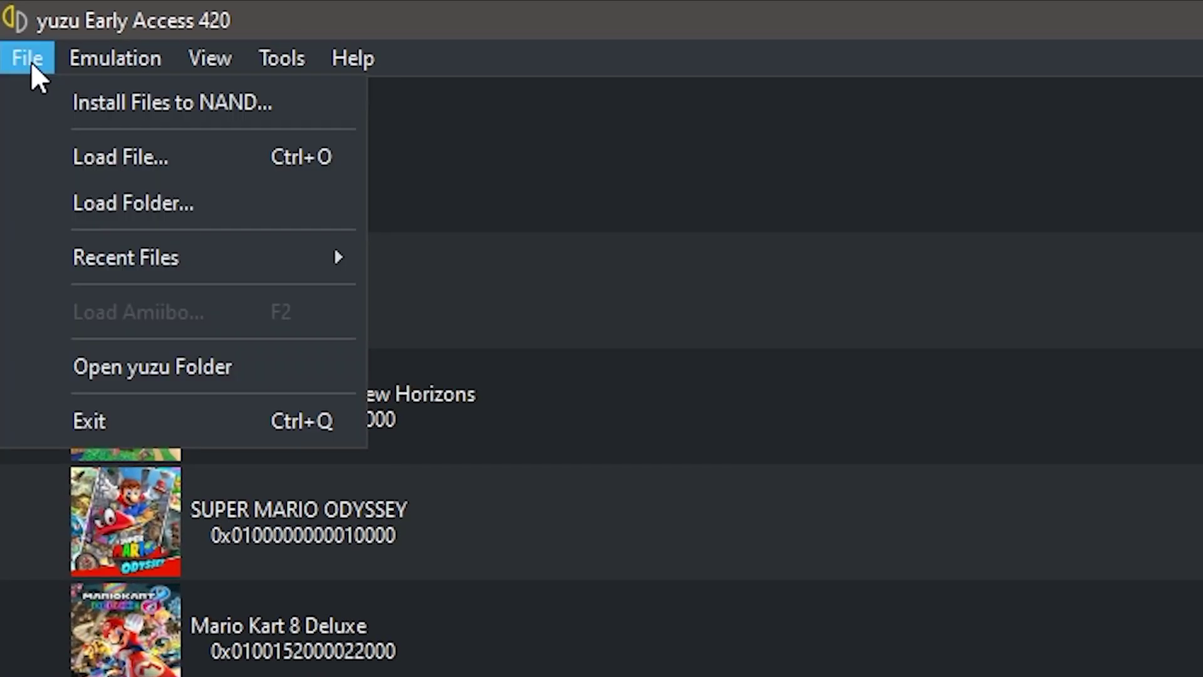
left_click(224, 376)
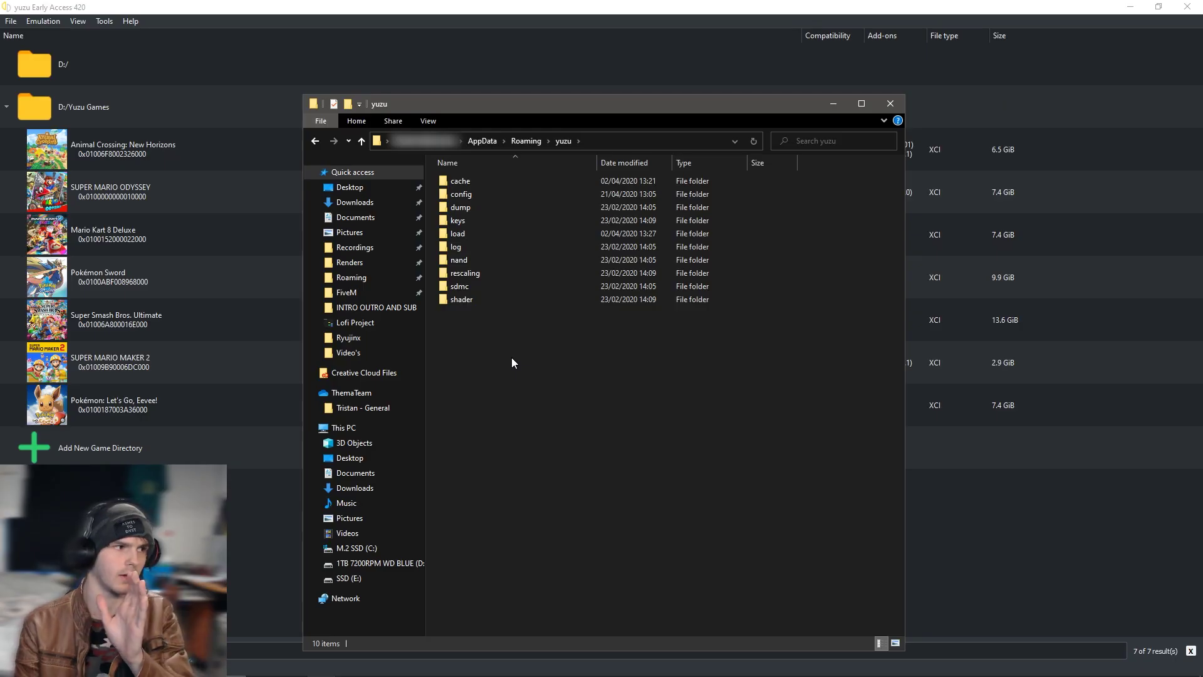
left_click_drag(512, 364, 477, 168)
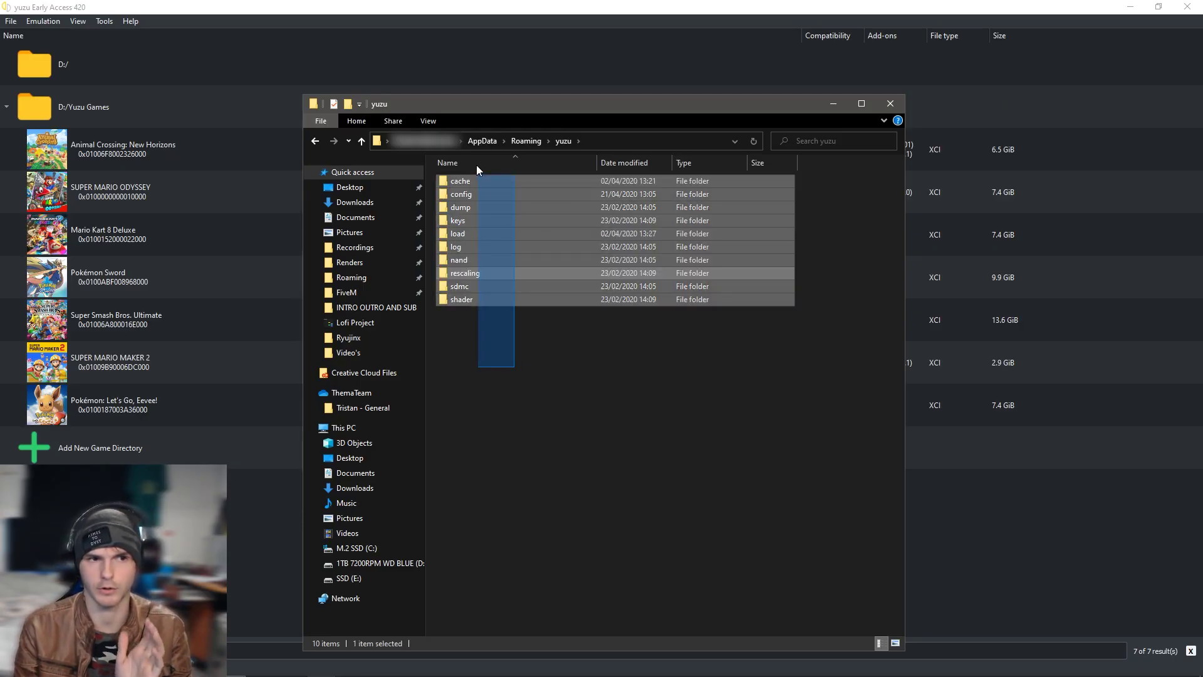
left_click(472, 216)
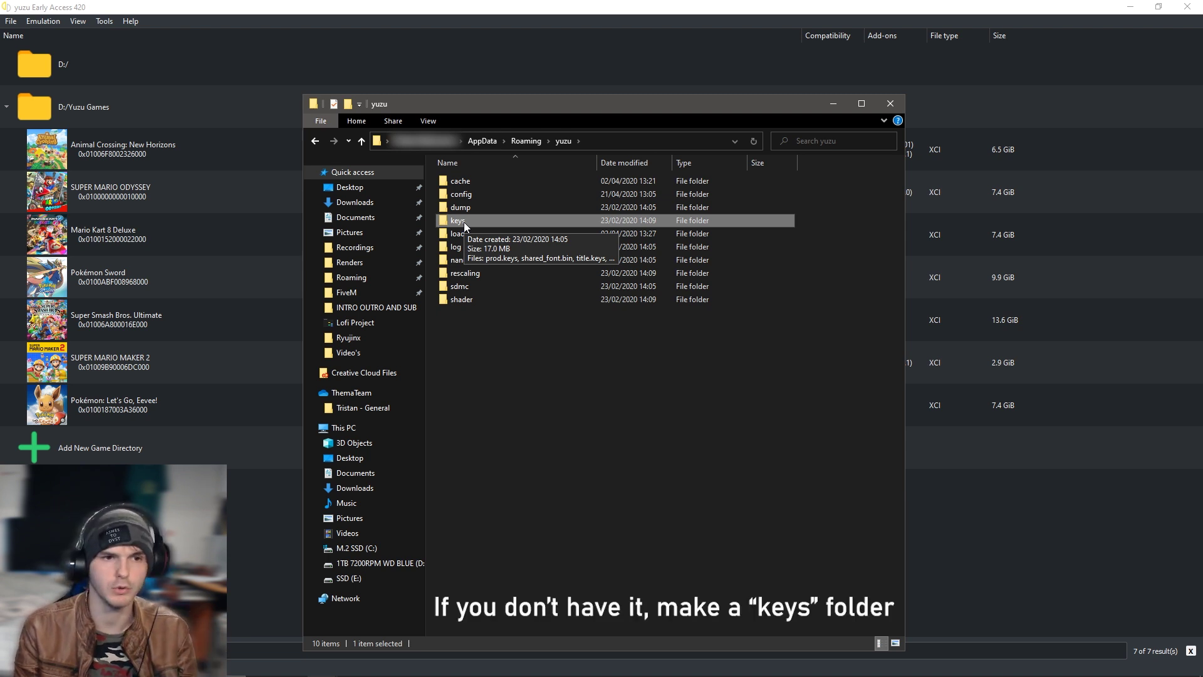
right_click(501, 347)
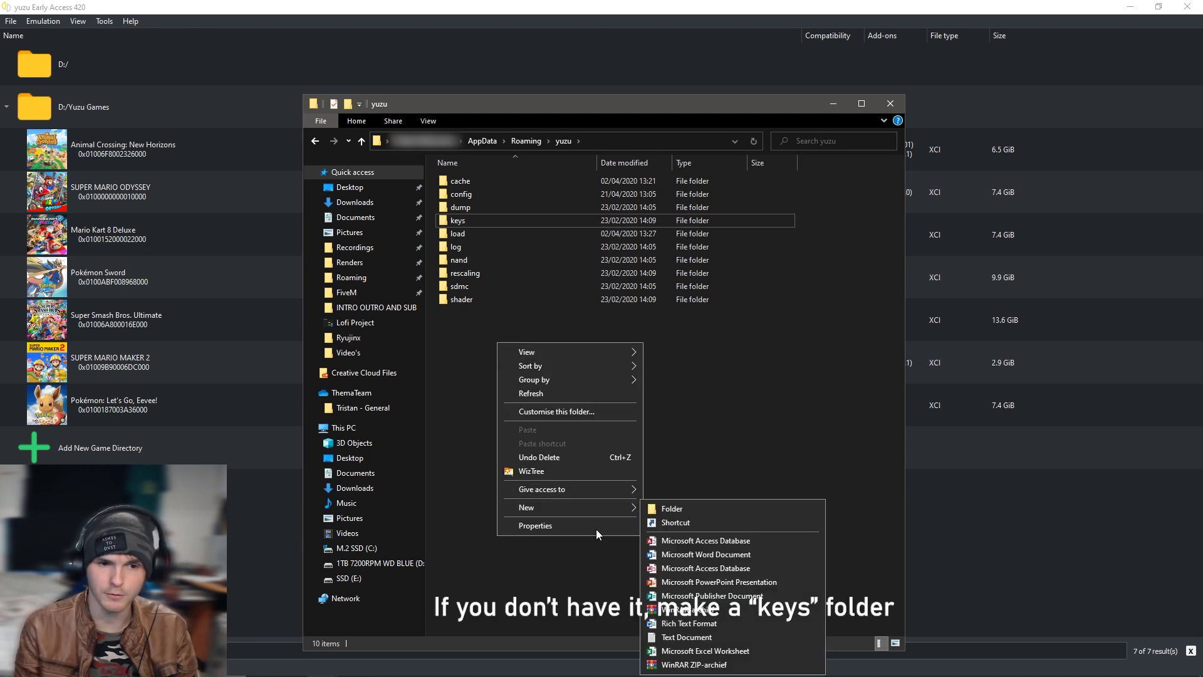
left_click(703, 431)
left_click(463, 221)
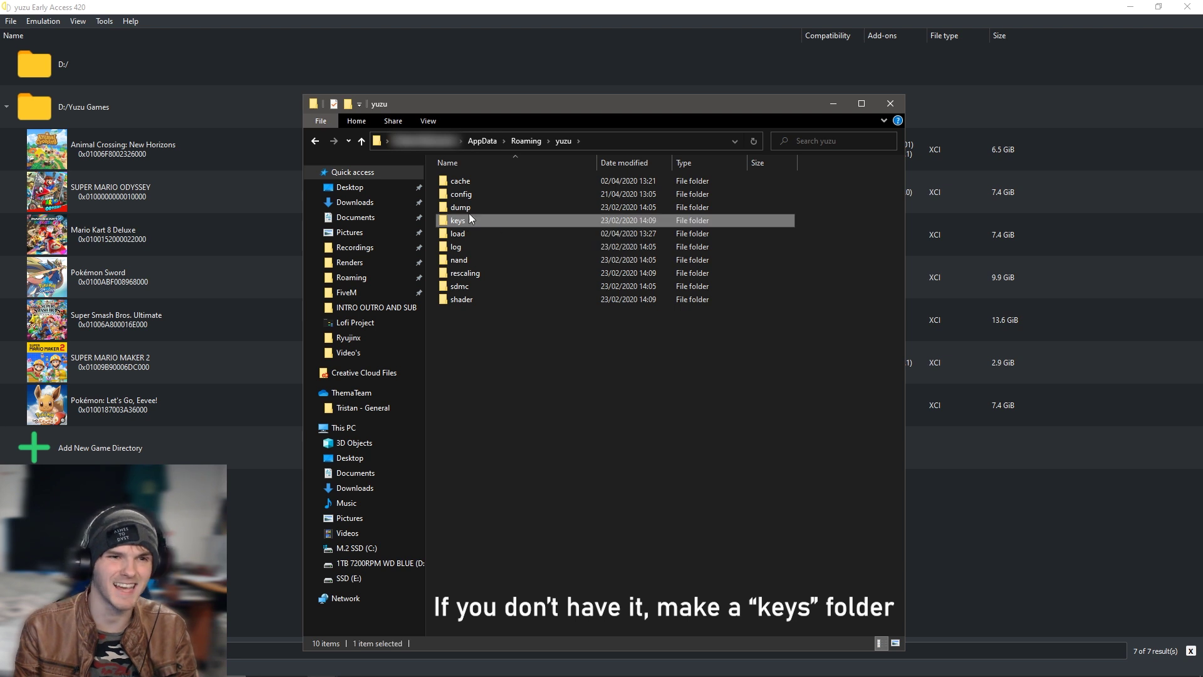
left_click(500, 380)
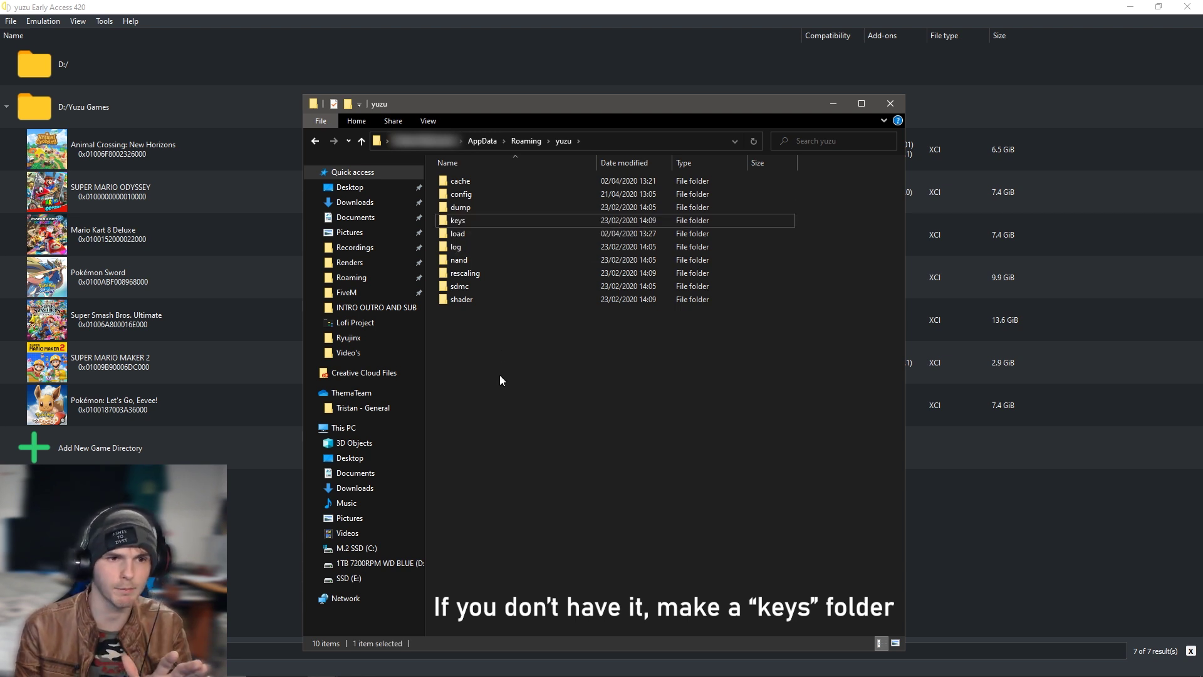
Step: Open the keys folder, check the names of the prod.keys and title.keys files, and return to the yuzu window
double_click(468, 219)
left_click(498, 182)
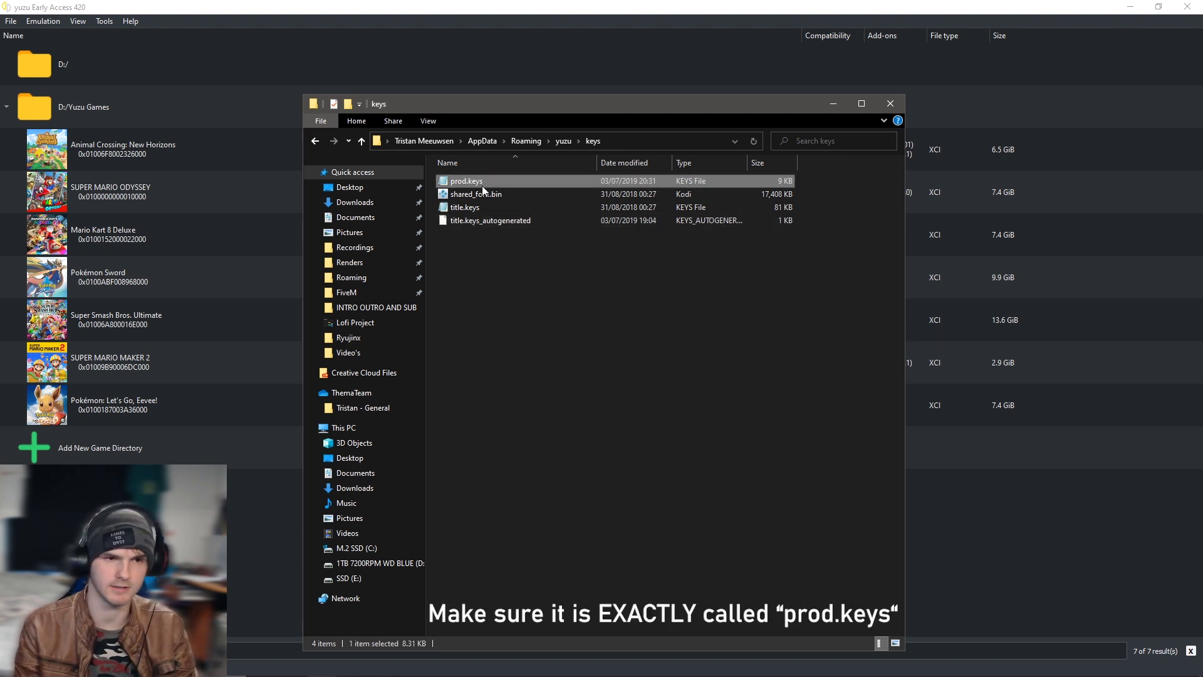
left_click(475, 208)
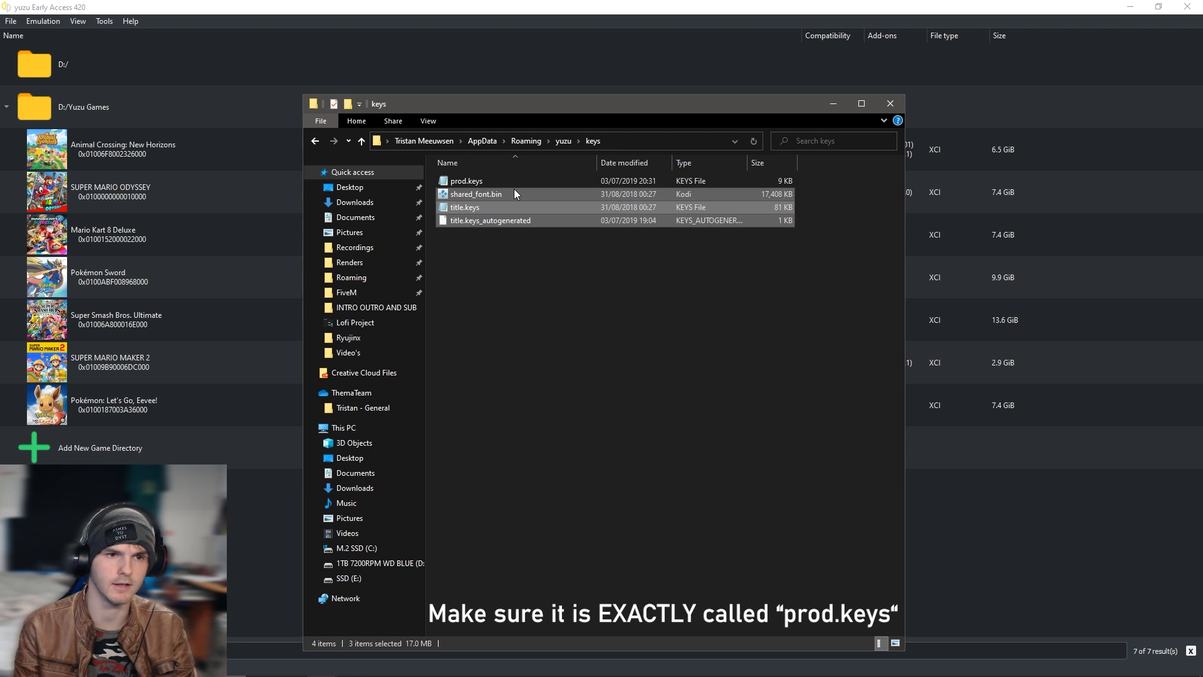
left_click(487, 300)
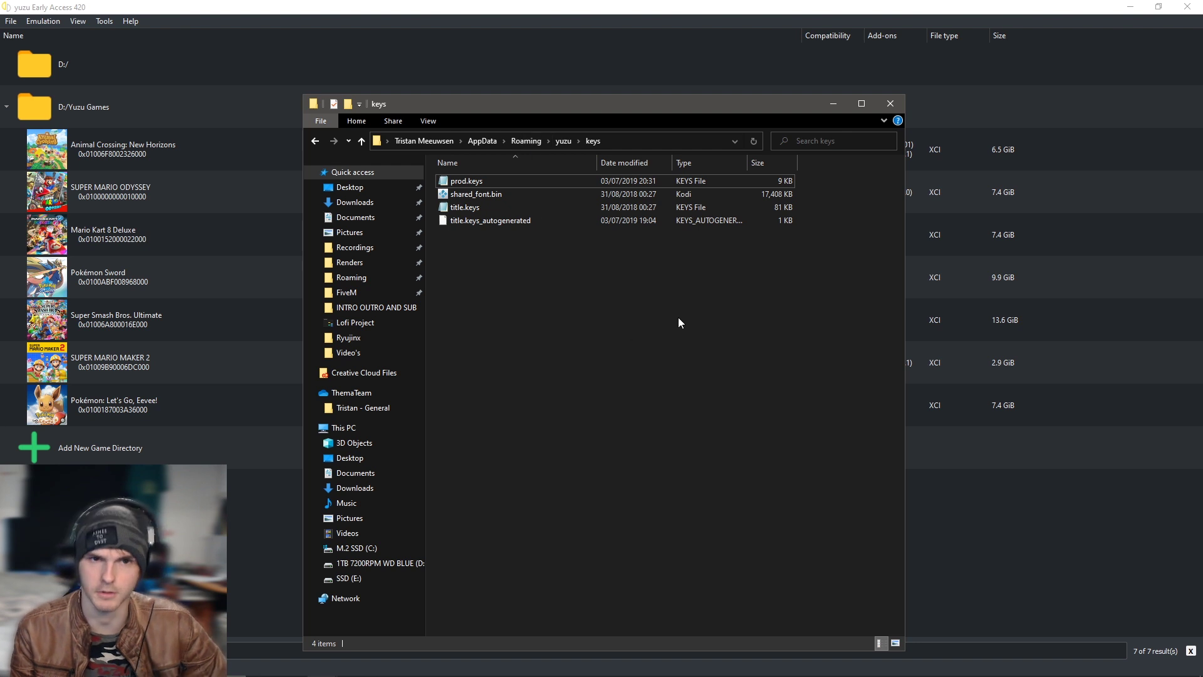
left_click(1032, 111)
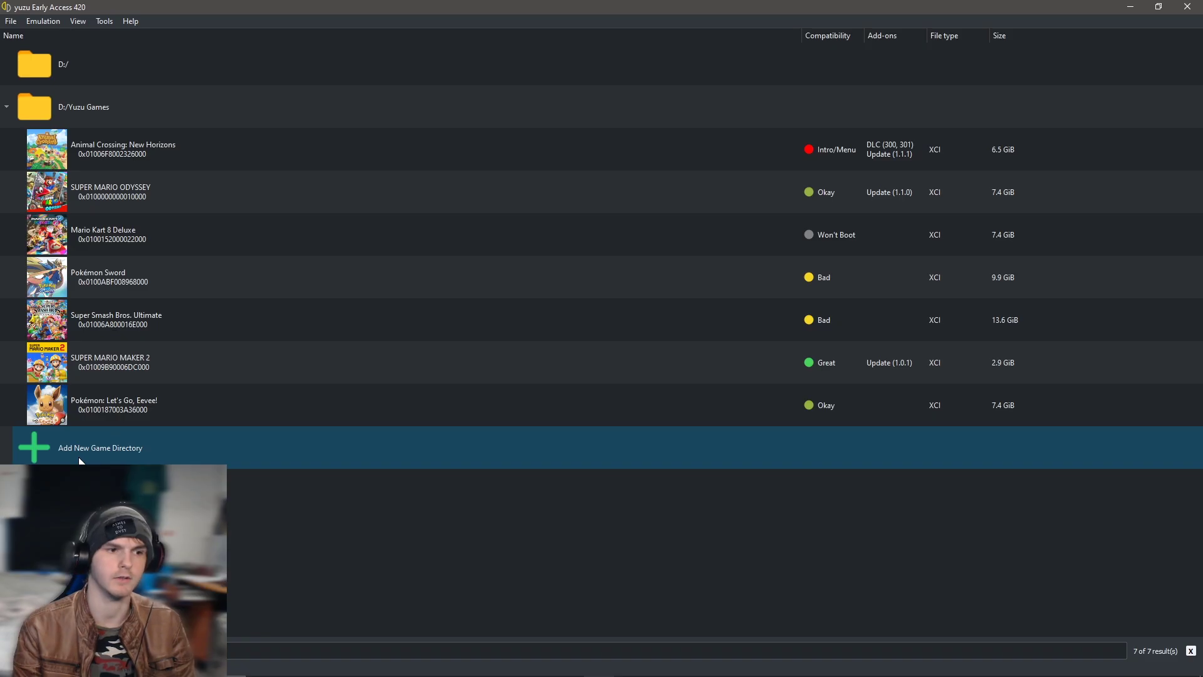
Step: Start adding a new game directory and browse to the Yuzu Games folder on the D: drive, selecting the Animal Crossing New Horizons folder
left_click(292, 510)
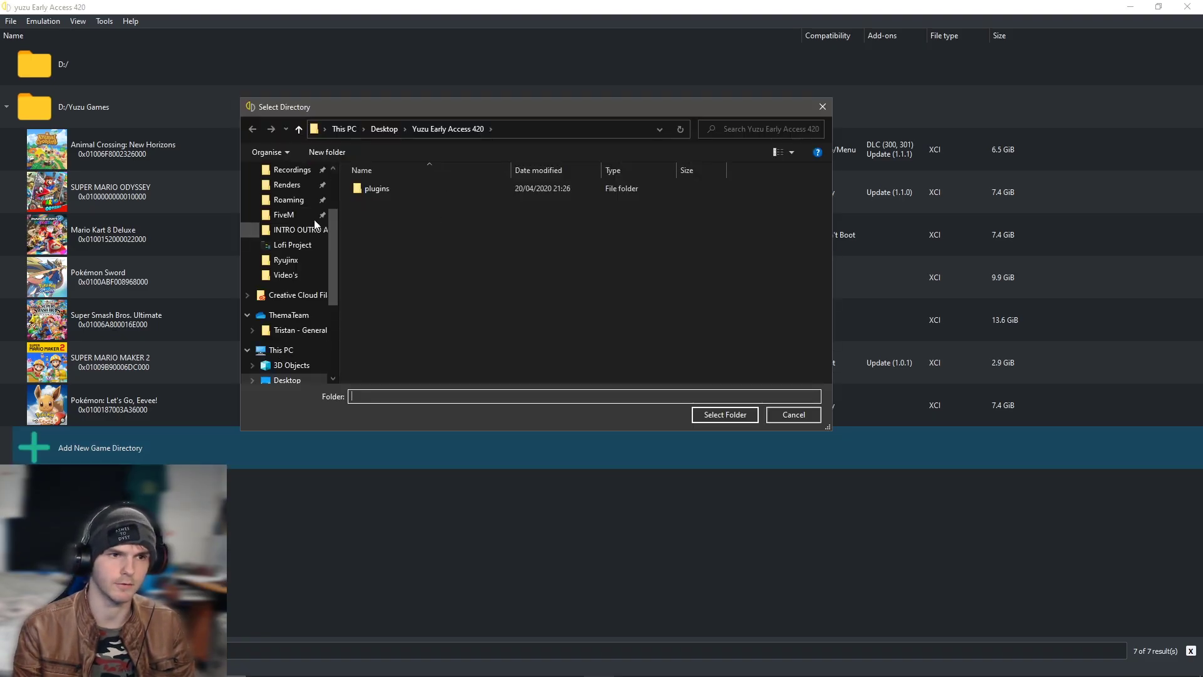
scroll(307, 235, "up", 3)
left_click(309, 237)
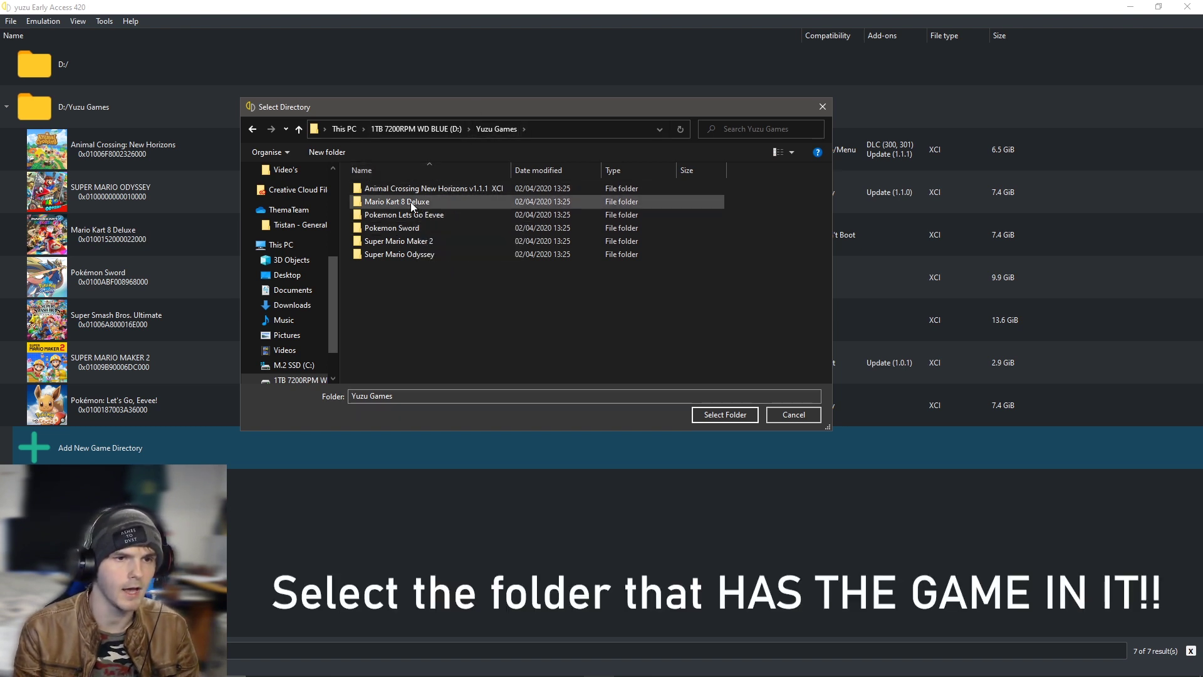
left_click(389, 188)
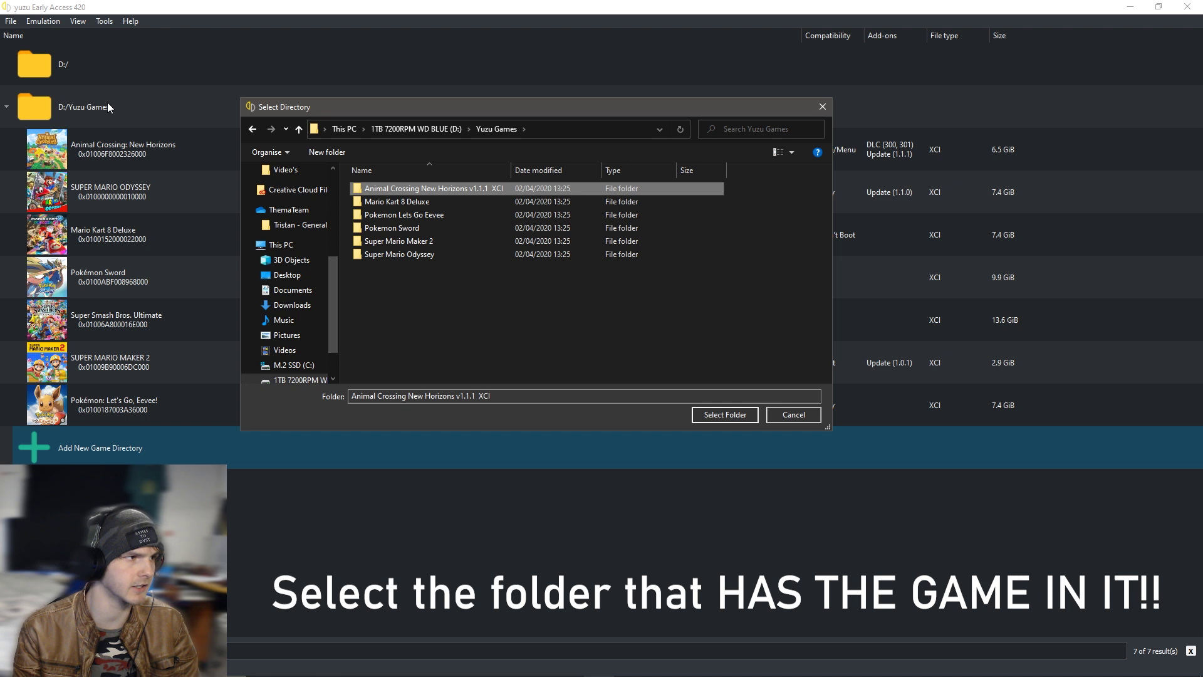
Step: Copy the D:\Yuzu Games path from the directory dialog and open that location in a new File Explorer window
left_click(563, 129)
key("ctrl+c")
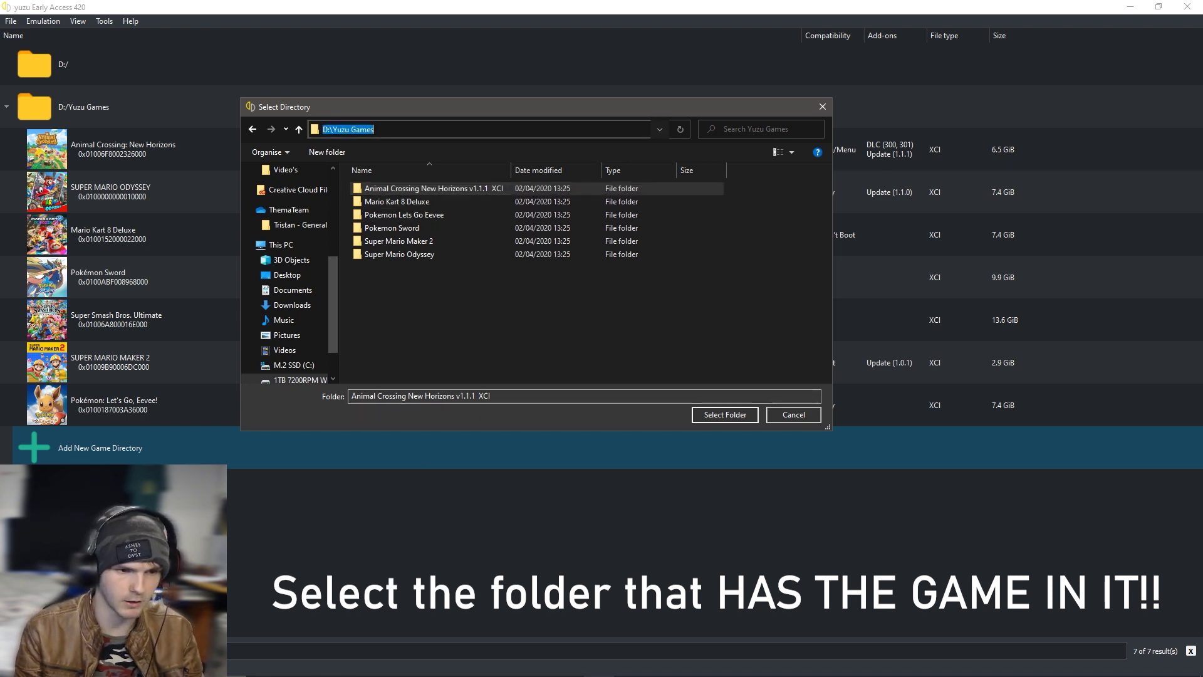
left_click(323, 665)
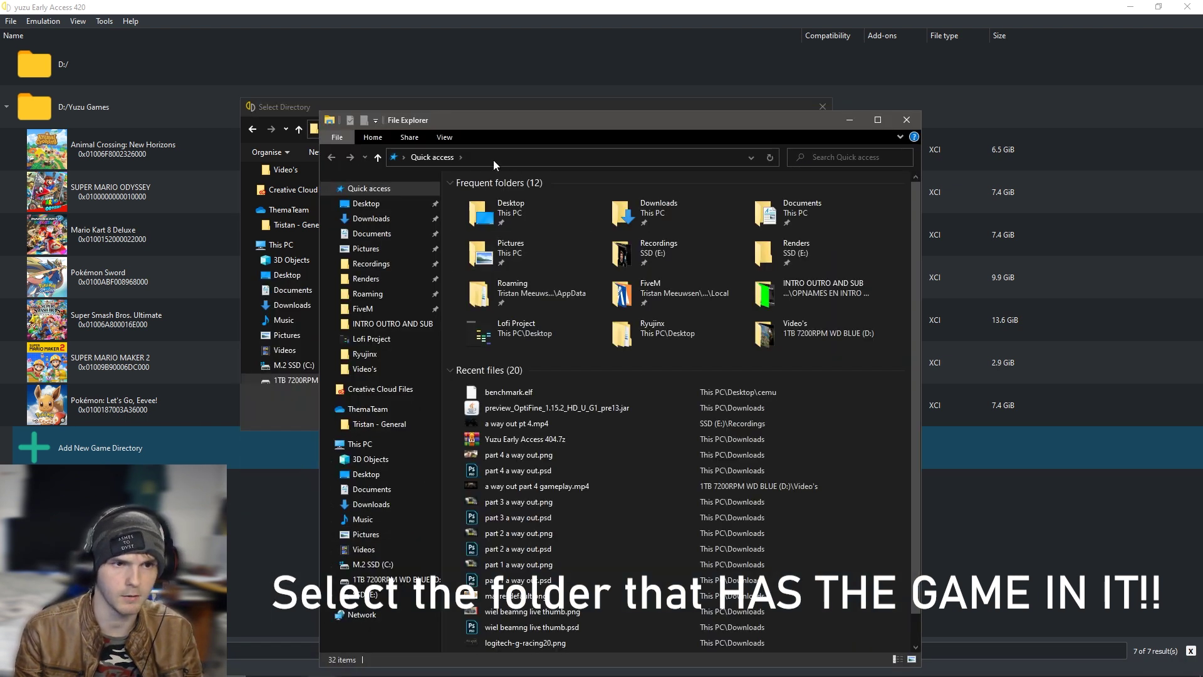
left_click(496, 158)
key("ctrl+v")
key("Return")
Step: Examine the XCI game files in Yuzu Games and the contents of its Super Mario Maker 2 subfolder
left_click(504, 302)
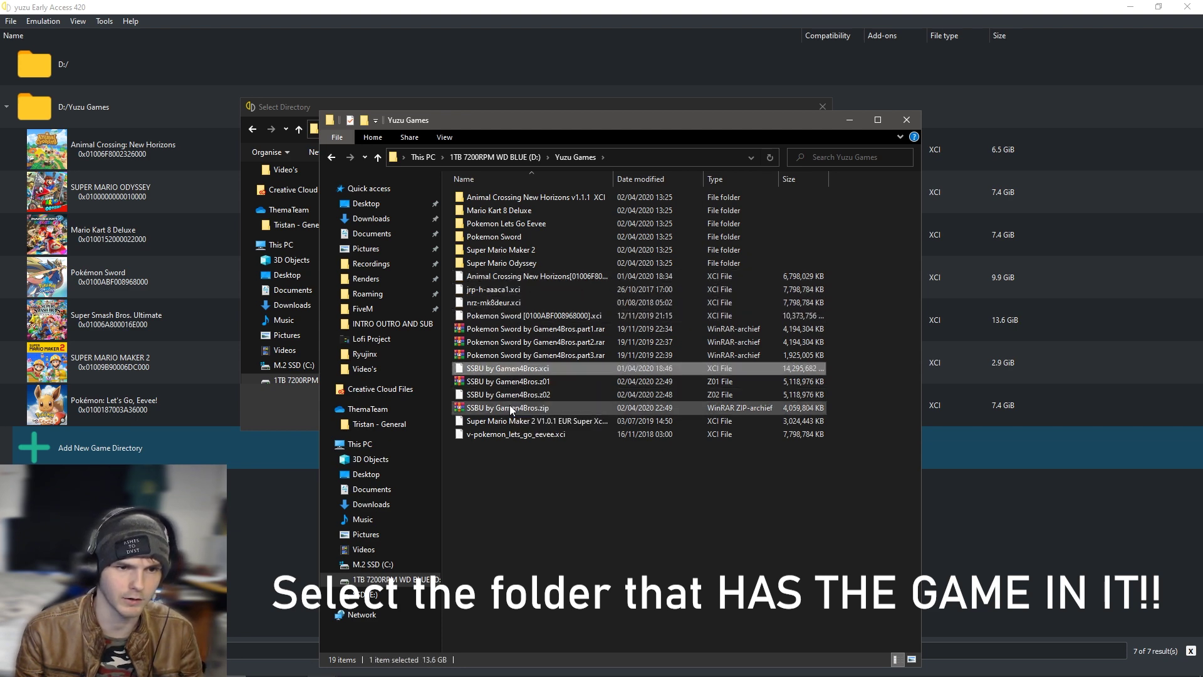
left_click(511, 433)
double_click(512, 254)
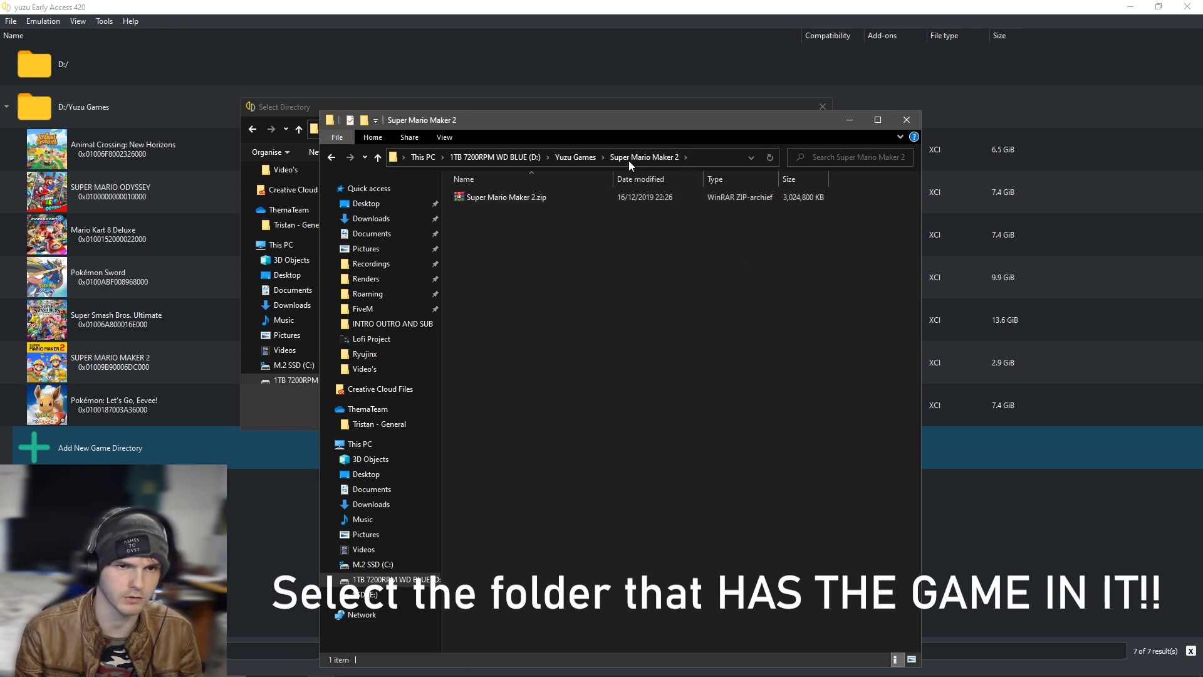
left_click(575, 158)
key("Up")
key("Up")
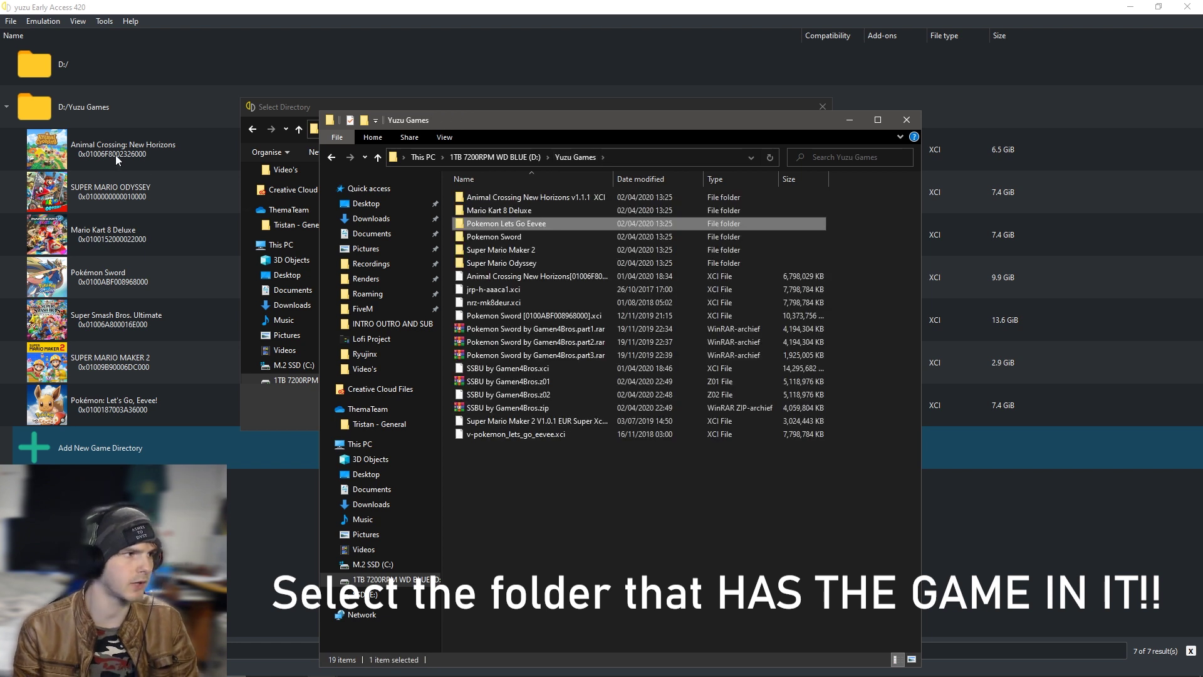
left_click(503, 210)
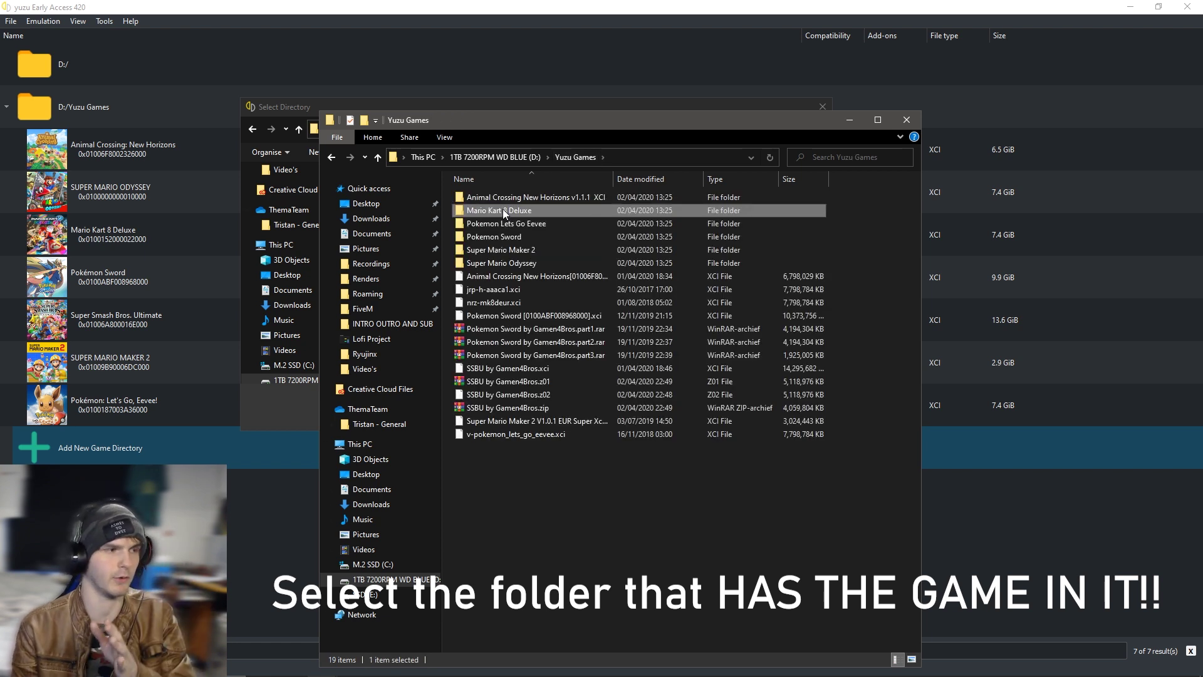
left_click(530, 198)
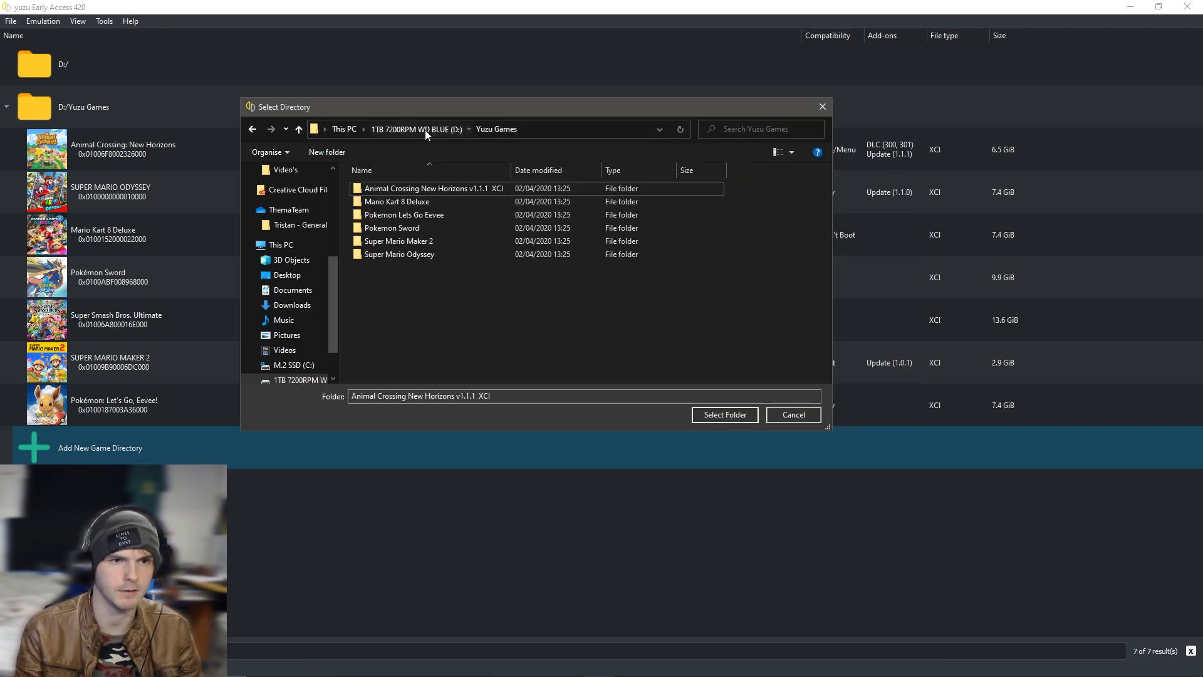
Step: Browse to the D: drive, select the Yuzu Games folder as a game directory, and close the dialog without adding it
left_click(424, 130)
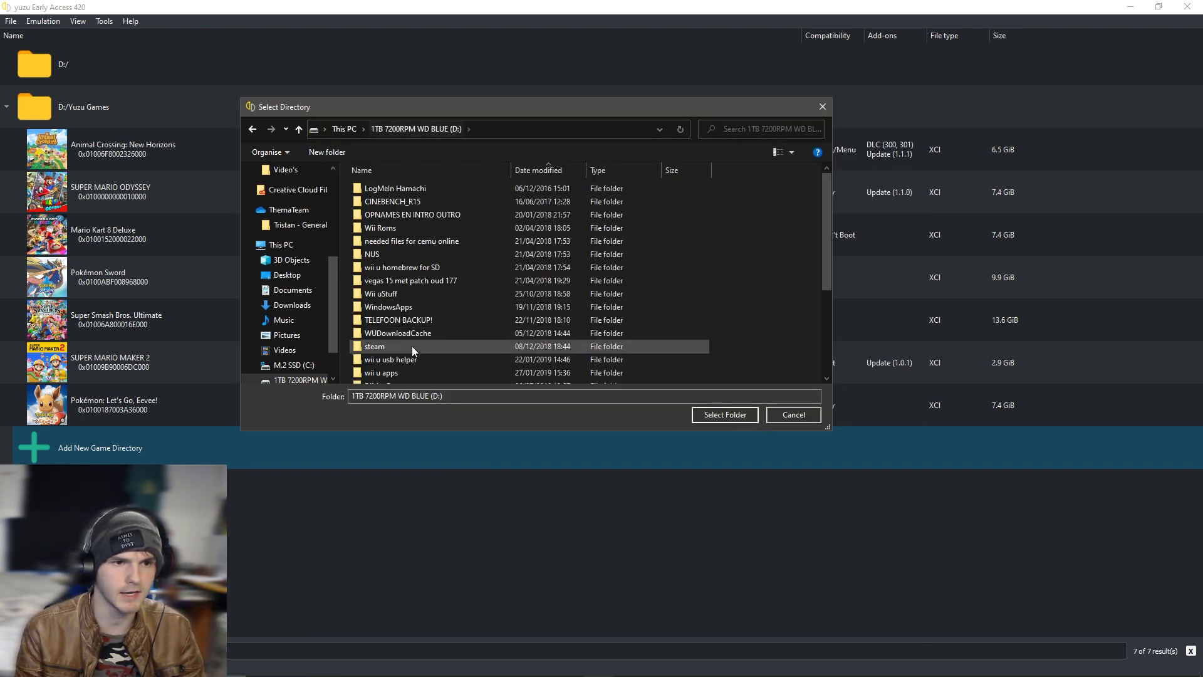
scroll(421, 339, "down", 3)
left_click(420, 349)
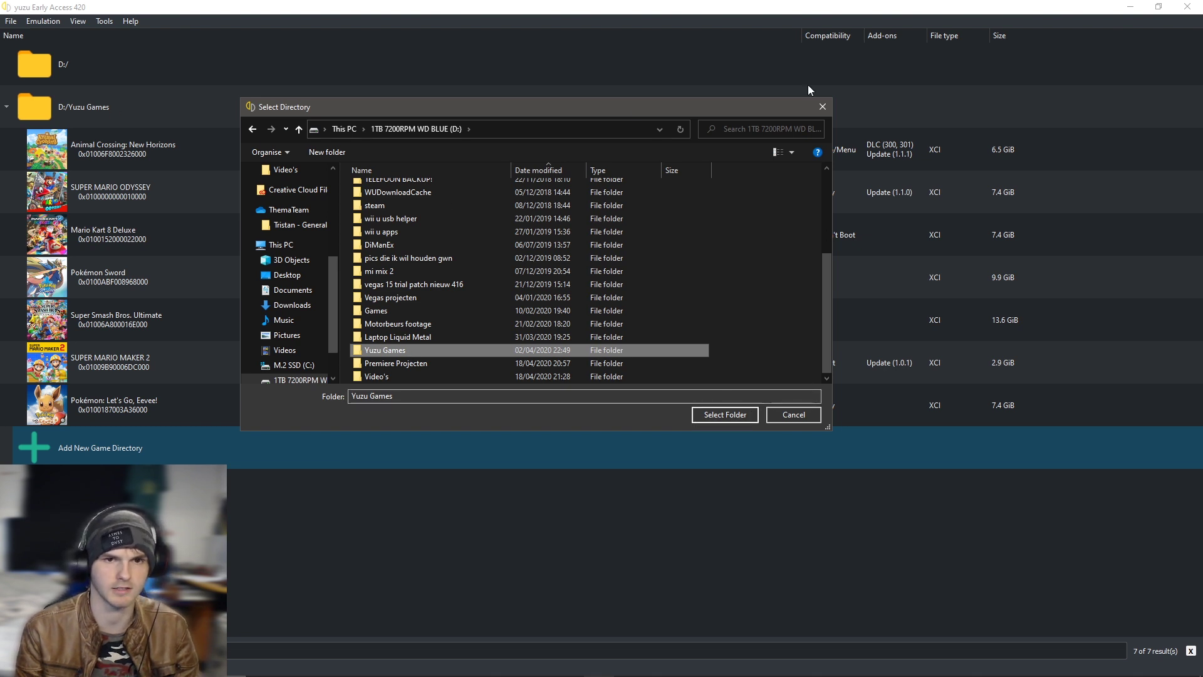
left_click(822, 106)
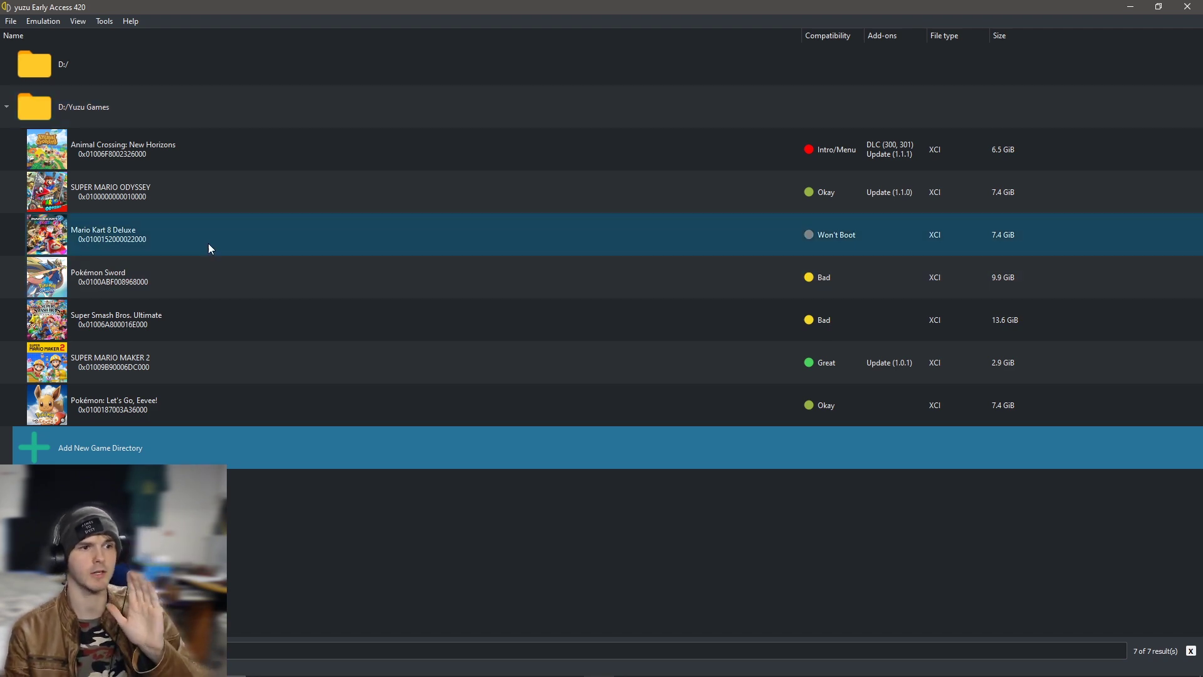
Step: Select Pokémon Sword in the game list and open its transferable shader cache location
left_click(208, 281)
right_click(207, 280)
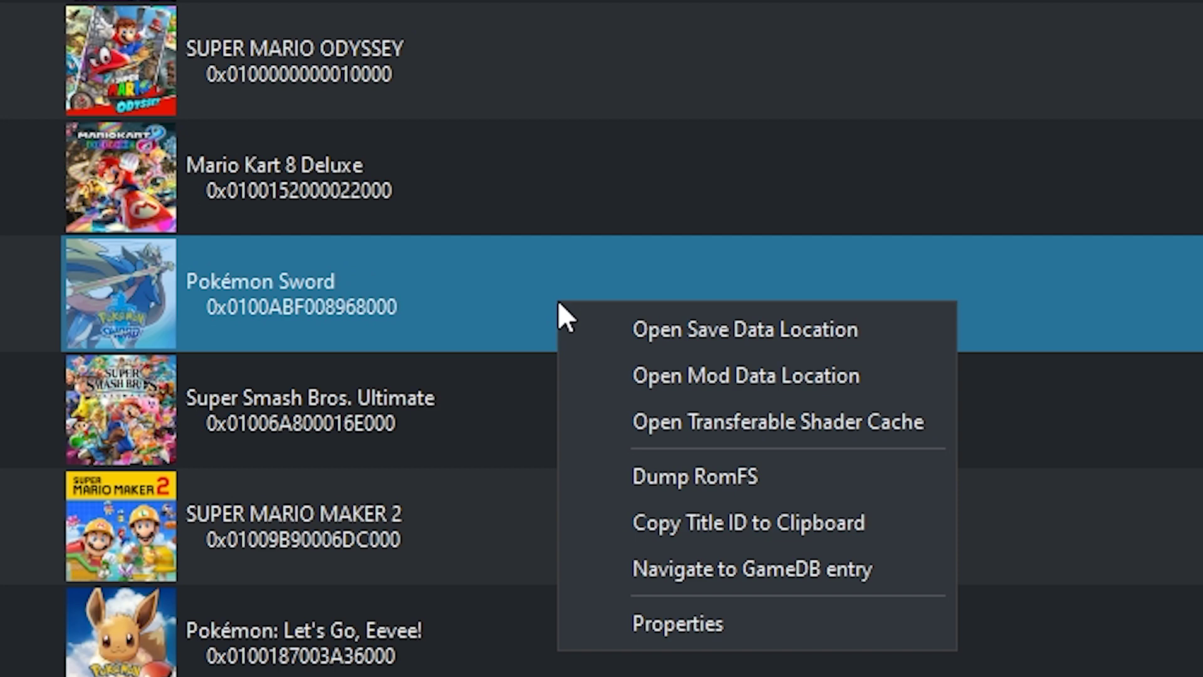
left_click(872, 431)
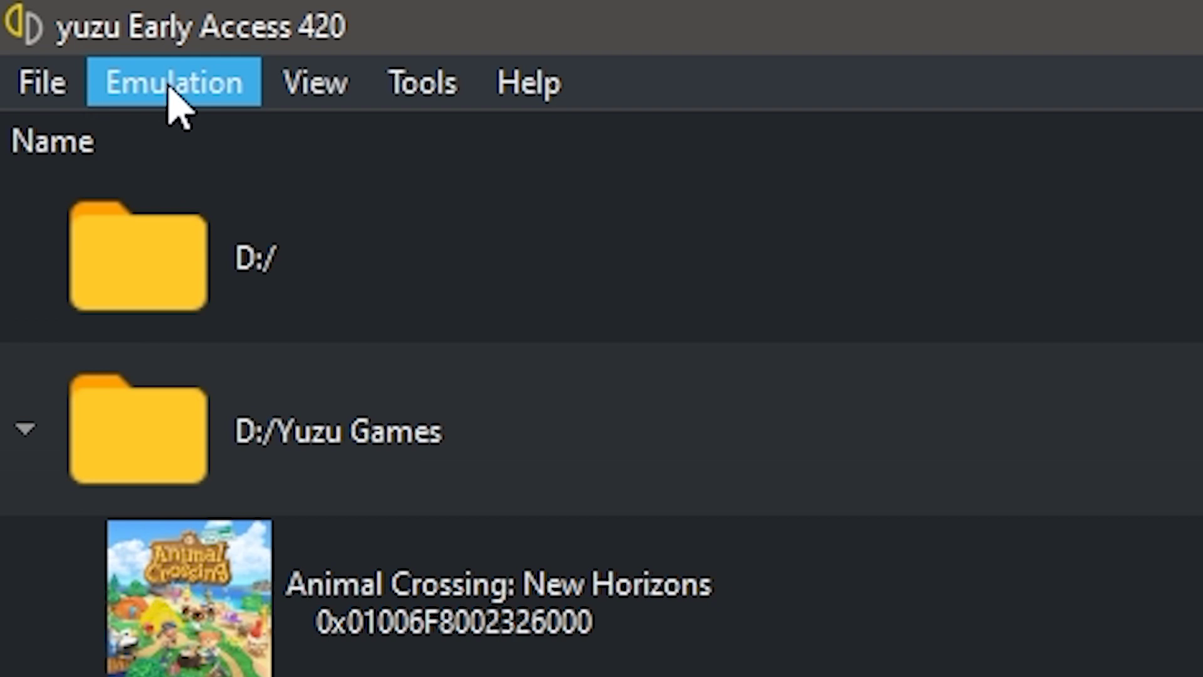
Step: Open the emulator configuration and examine the general web, debug and UI settings
left_click(65, 33)
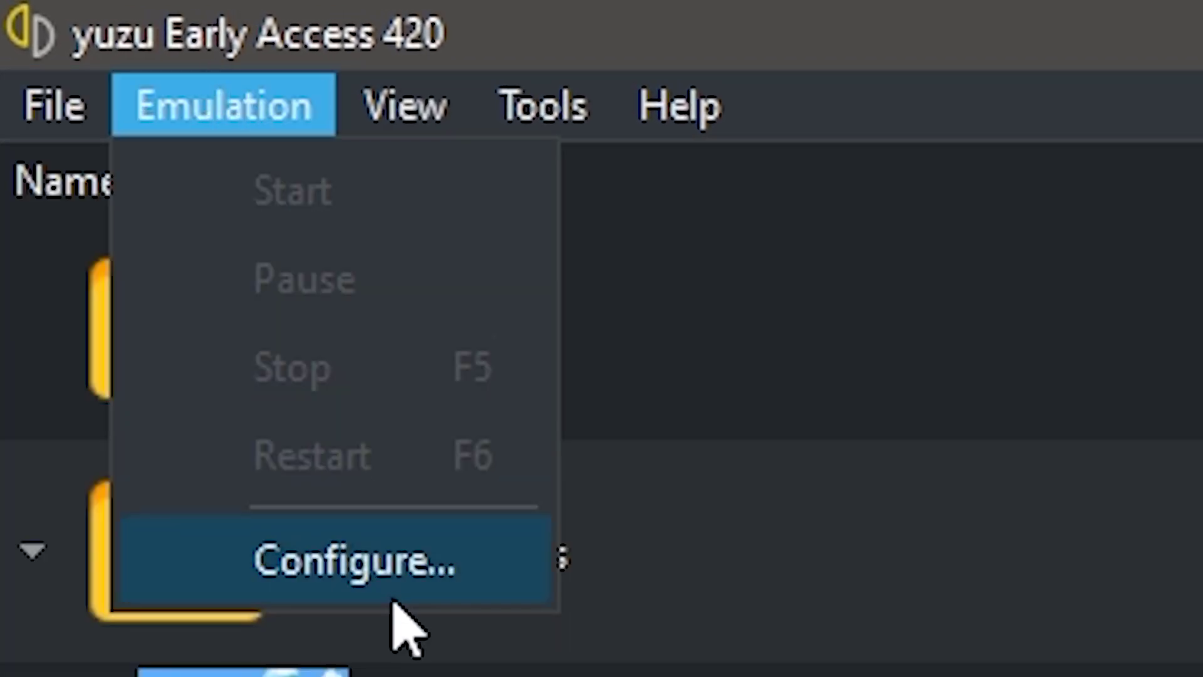
left_click(459, 567)
left_click(515, 41)
left_click(586, 42)
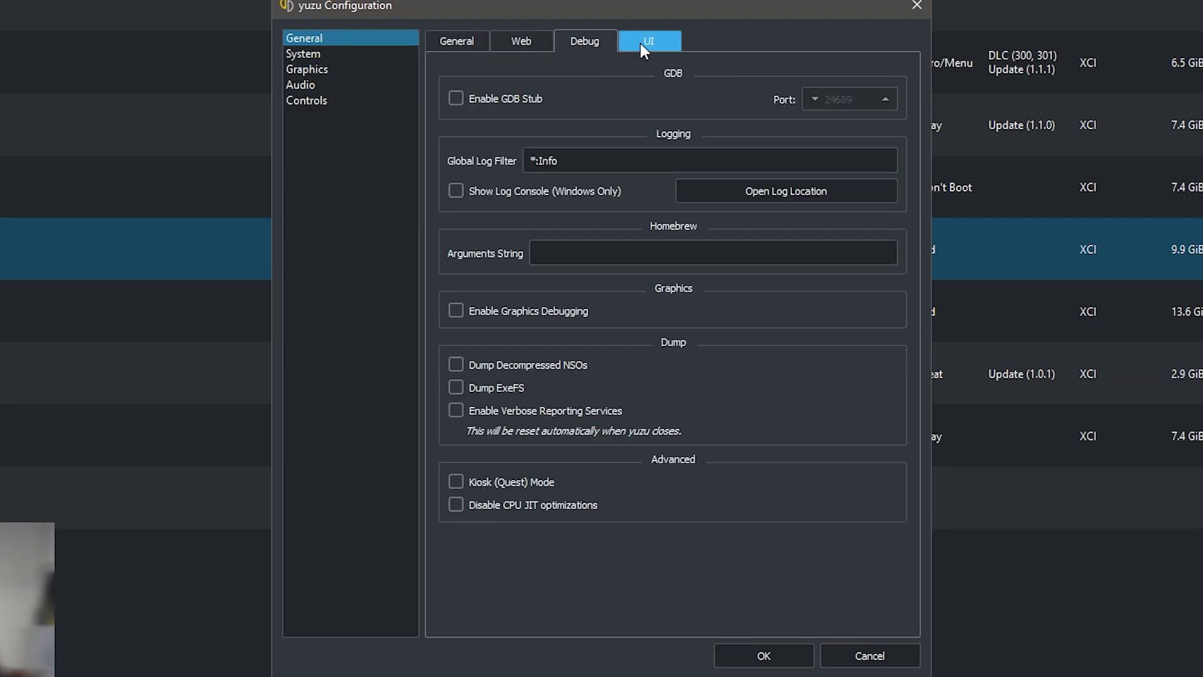
left_click(646, 42)
Step: Examine the system settings, including the profiles, services and filesystem directories
left_click(304, 55)
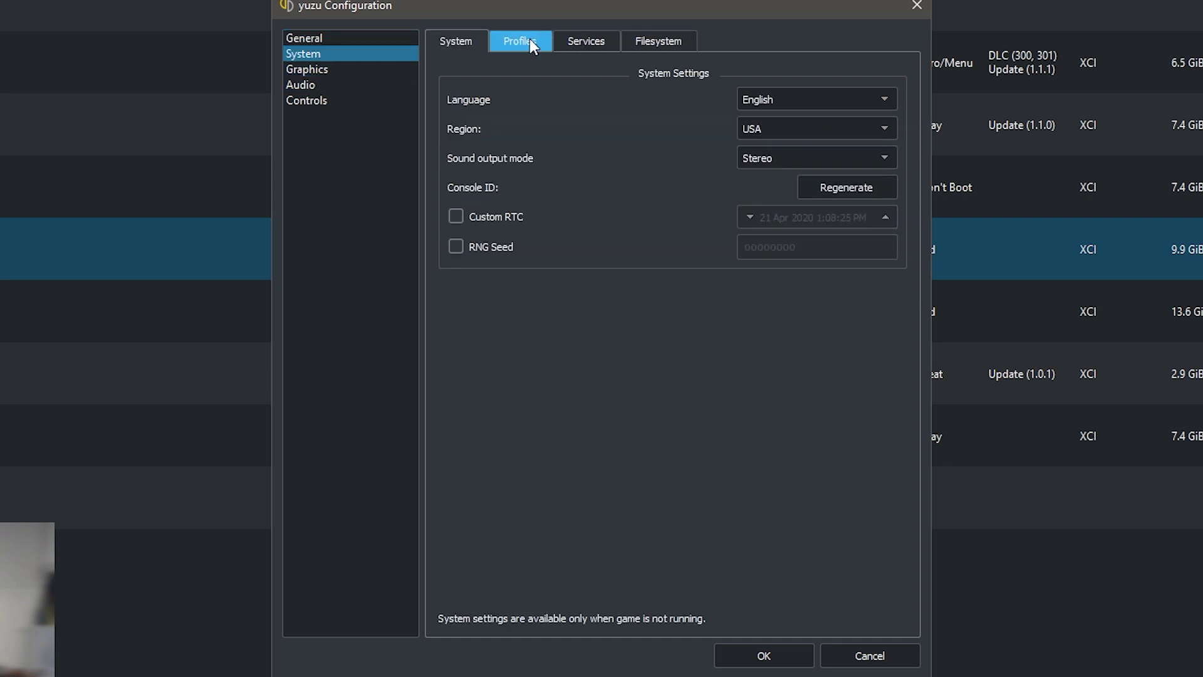
left_click(526, 40)
left_click(610, 39)
left_click(665, 41)
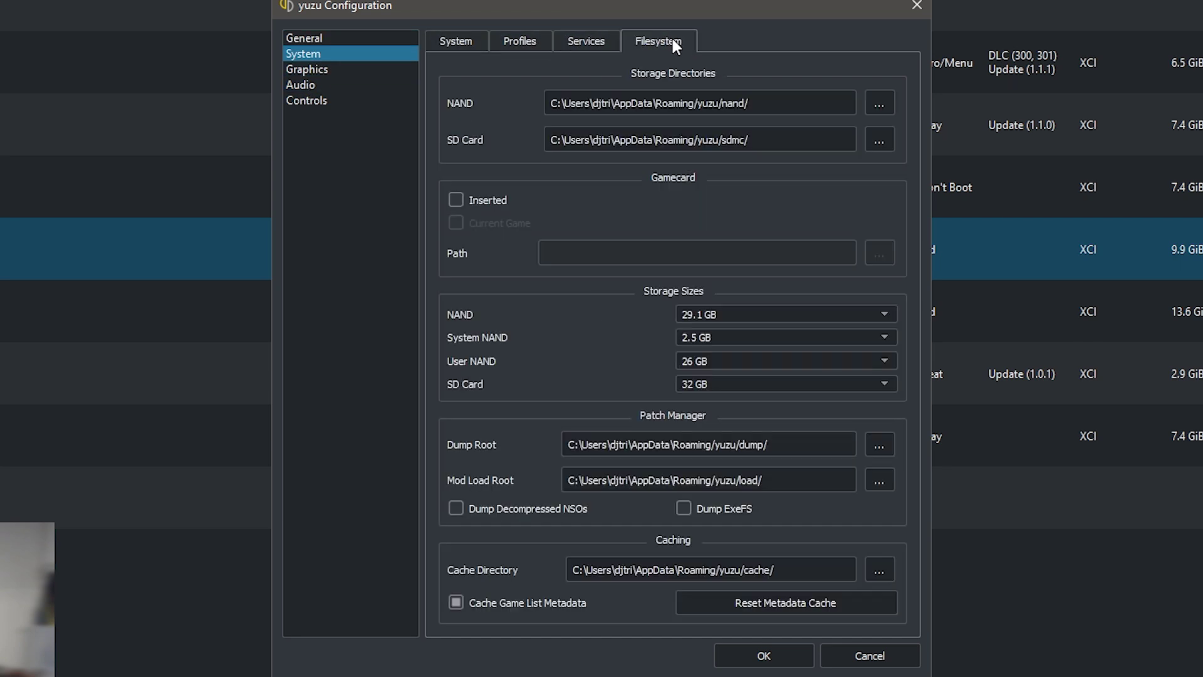
Step: Examine the basic graphics settings, including the available API options and the disk shader cache option
left_click(313, 72)
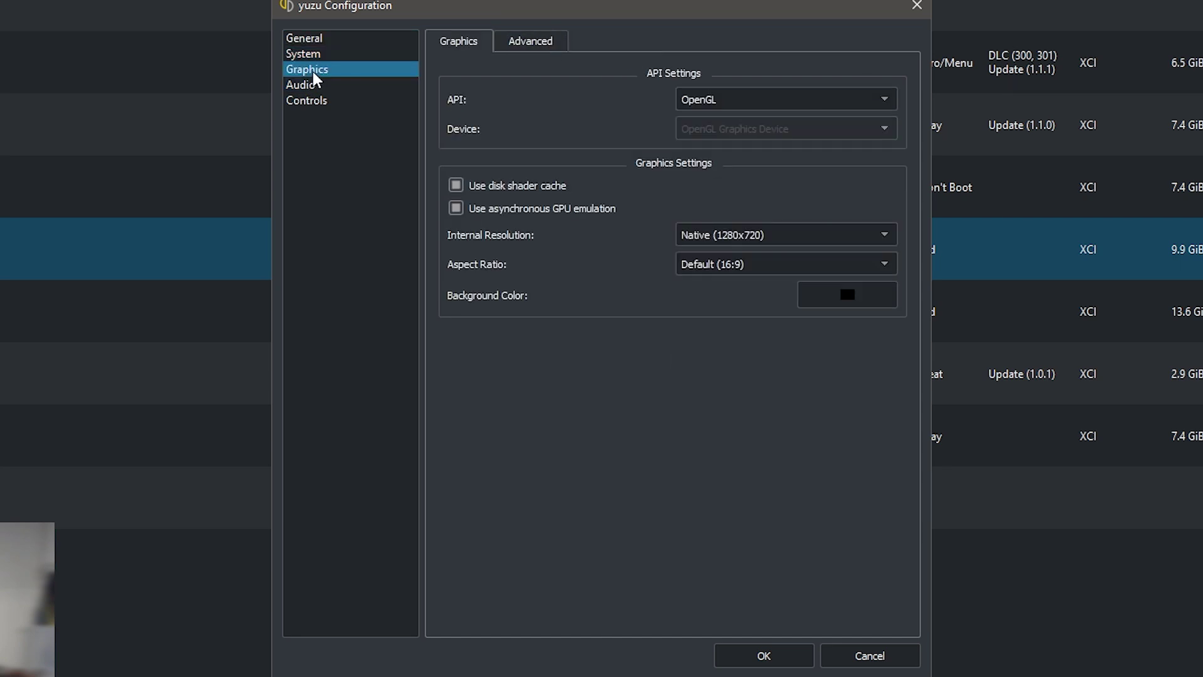
left_click(699, 106)
left_click(640, 134)
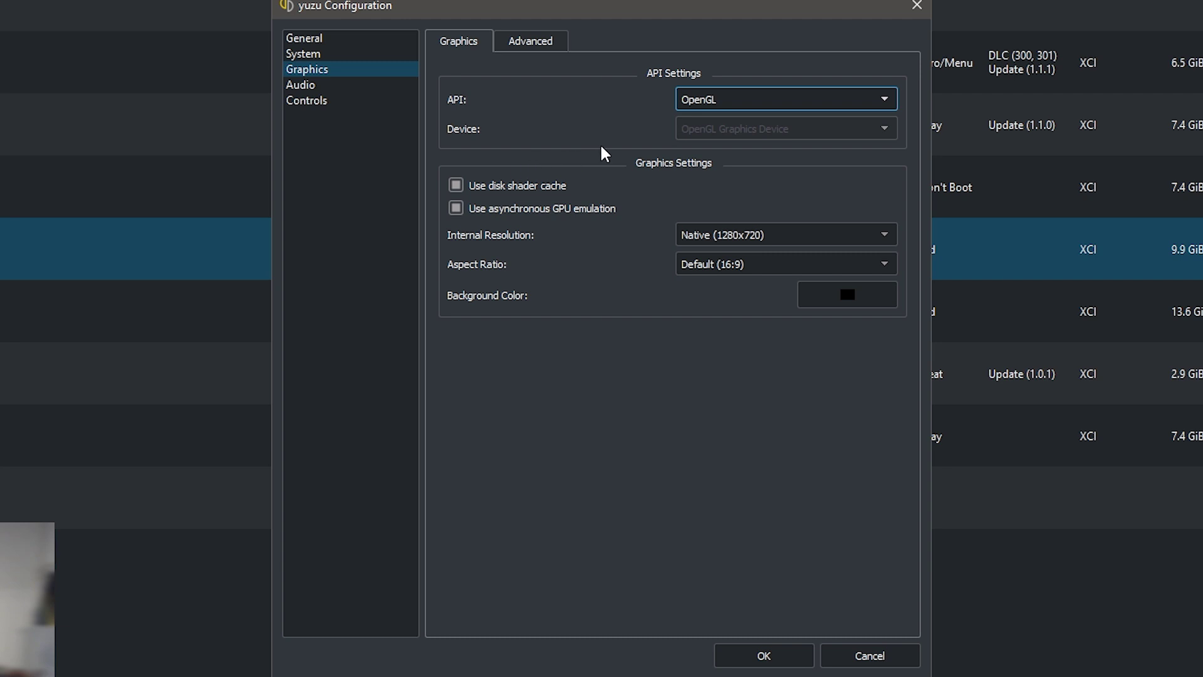
left_click(542, 187)
Step: Examine the advanced graphics settings and the available anisotropic filtering levels, leaving the filtering at Default
left_click(530, 40)
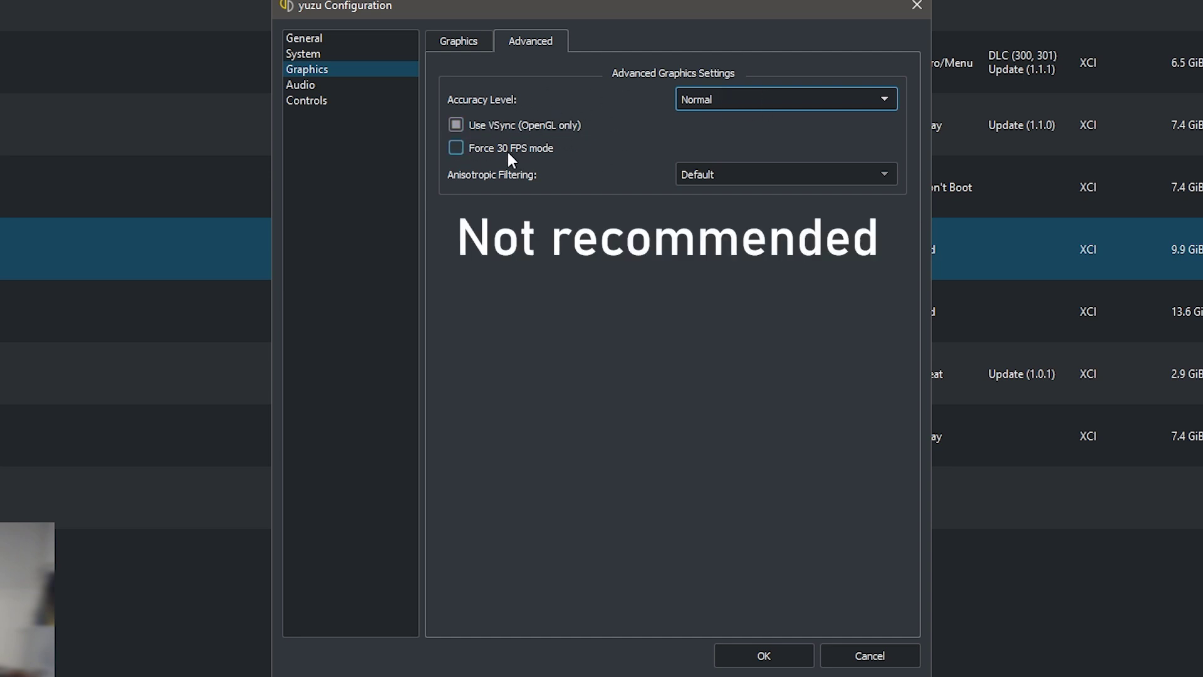
left_click(691, 177)
left_click(637, 174)
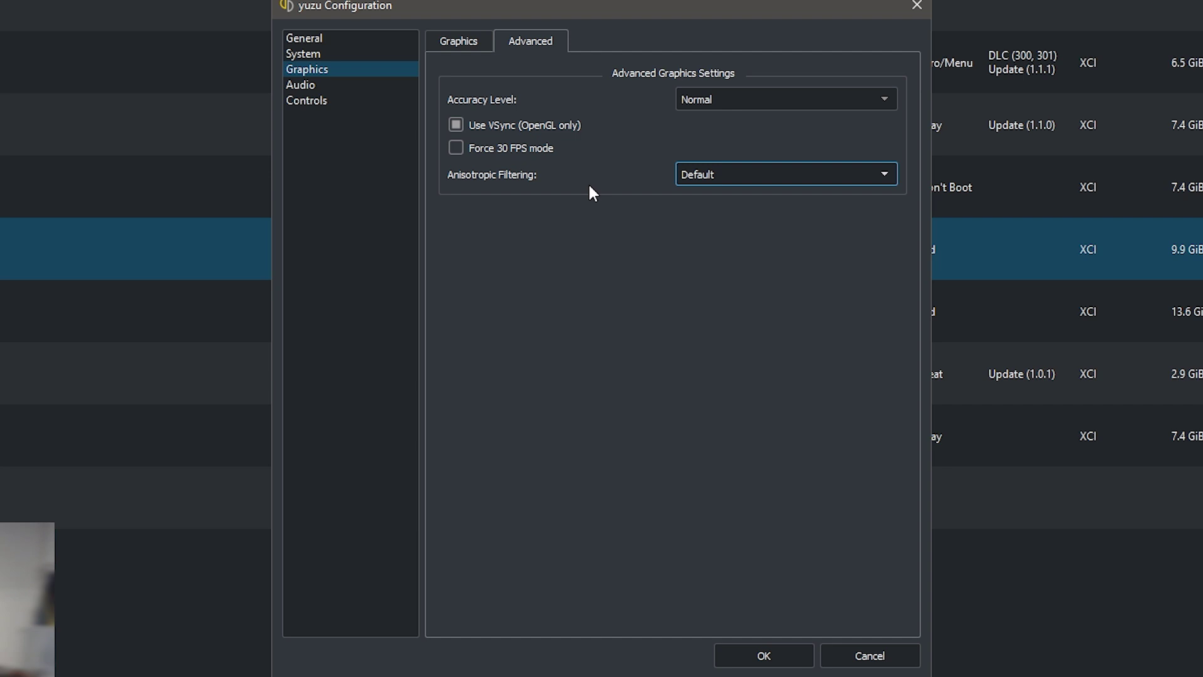
left_click(720, 173)
left_click(611, 163)
left_click(691, 173)
left_click(589, 157)
Step: Examine the audio settings and the list of control hotkeys
left_click(323, 86)
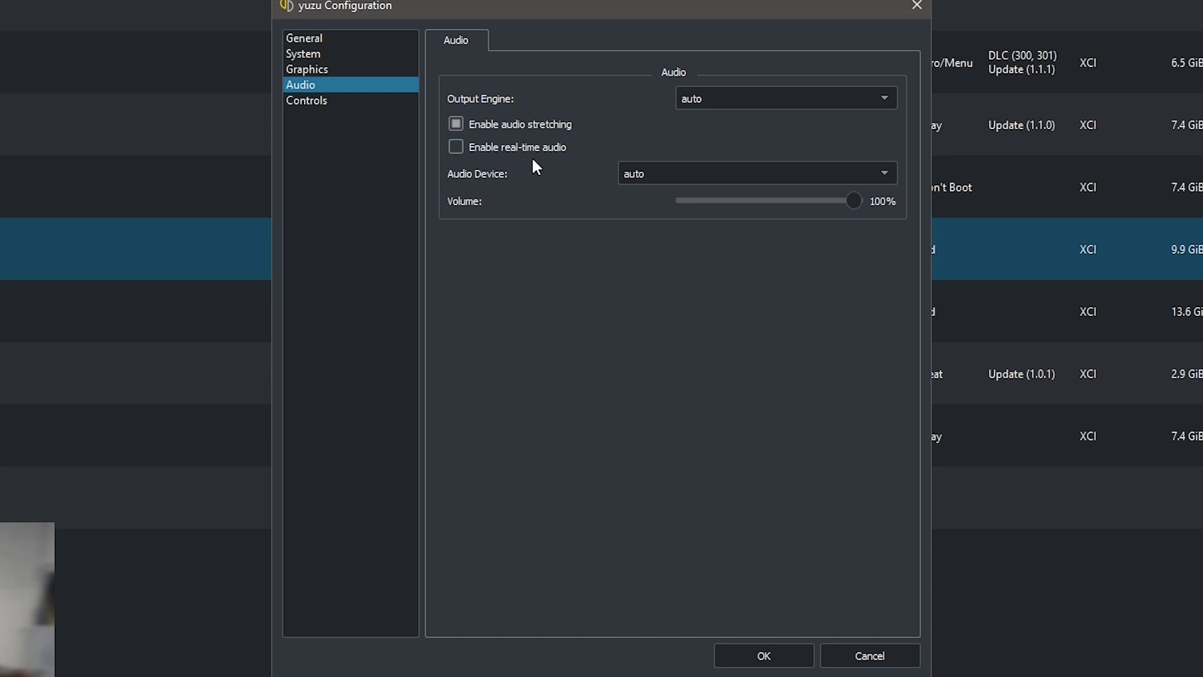
left_click(314, 101)
left_click(515, 44)
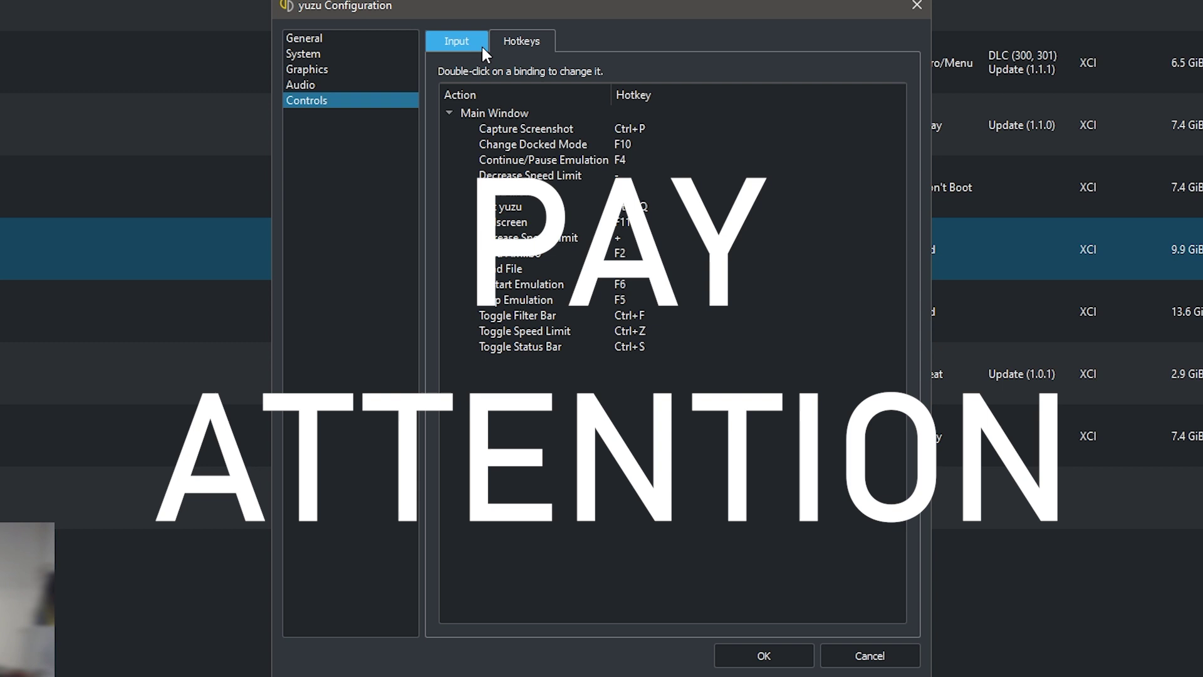
Step: Map the A button to Button 0 in the Single Player - Handheld - Undocked controller configuration and save the settings
left_click(481, 45)
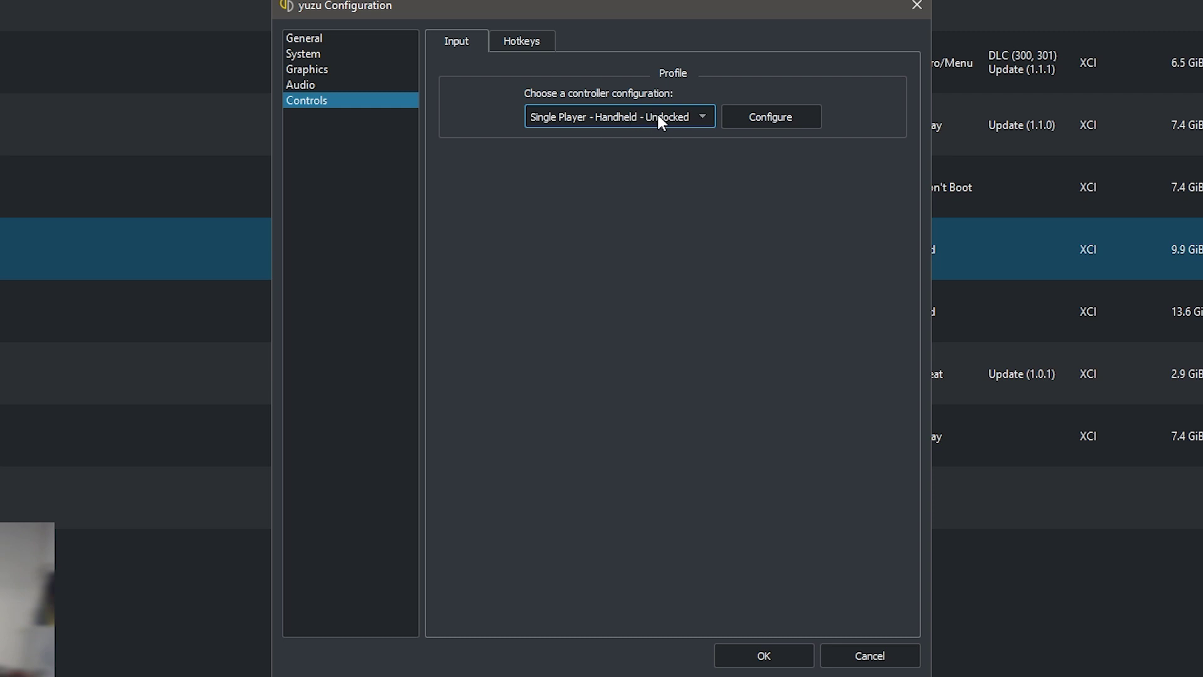
left_click(766, 117)
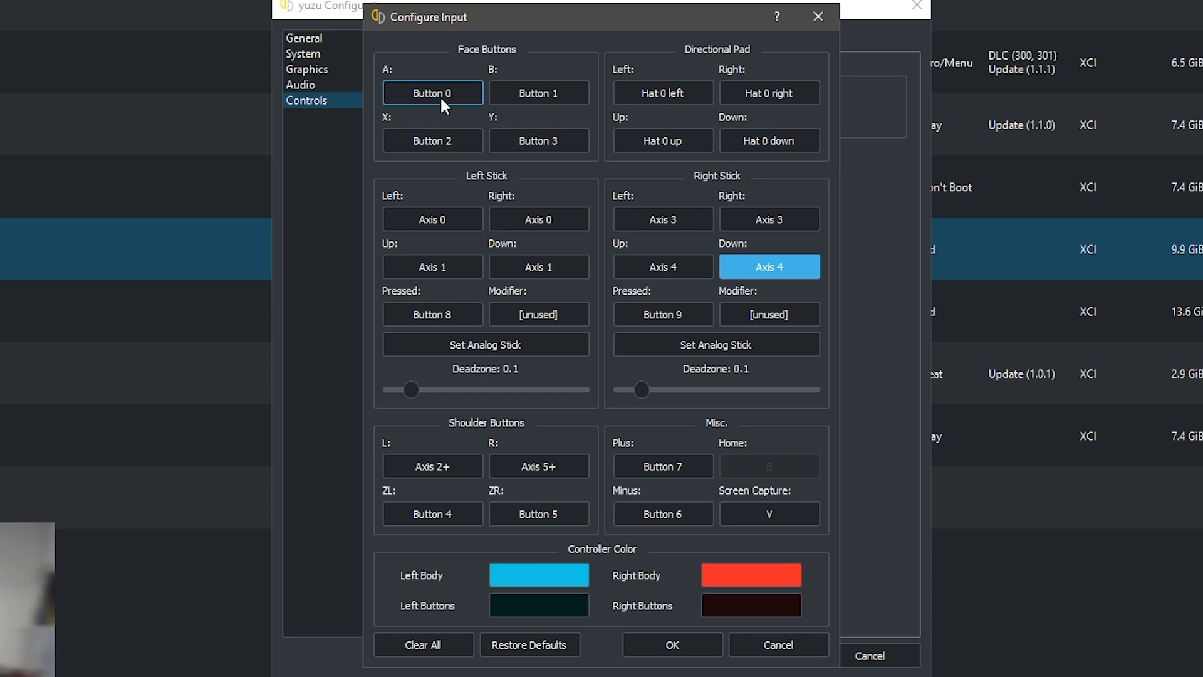
left_click(458, 92)
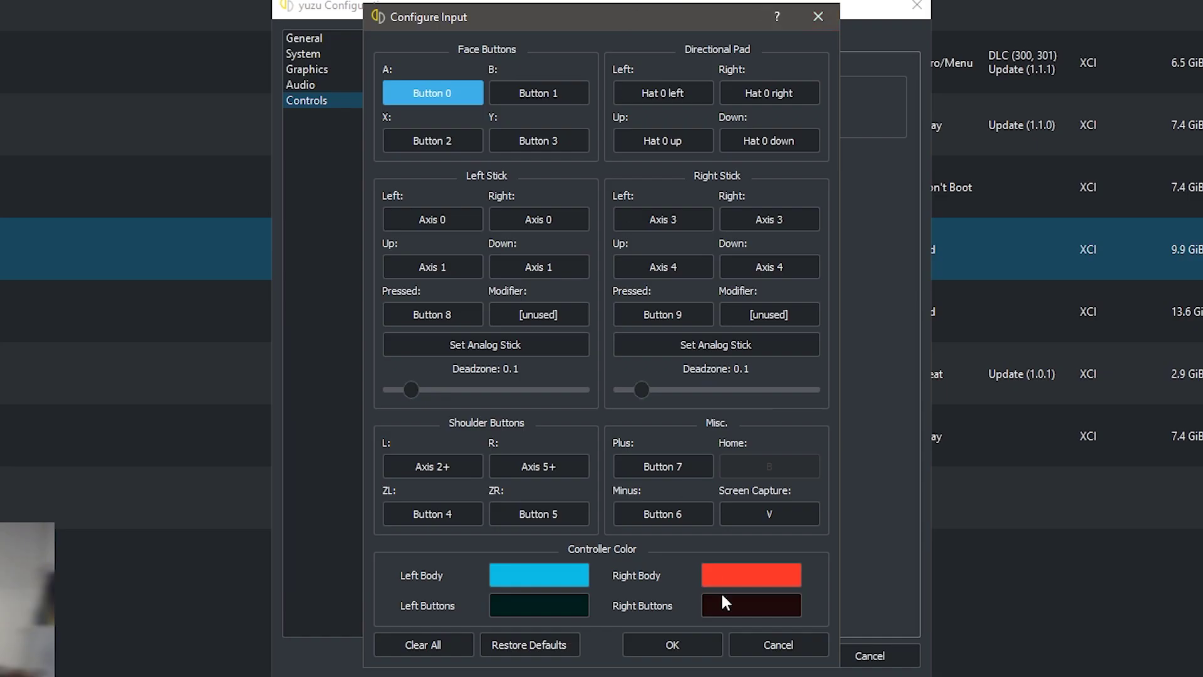
left_click(682, 643)
left_click(760, 658)
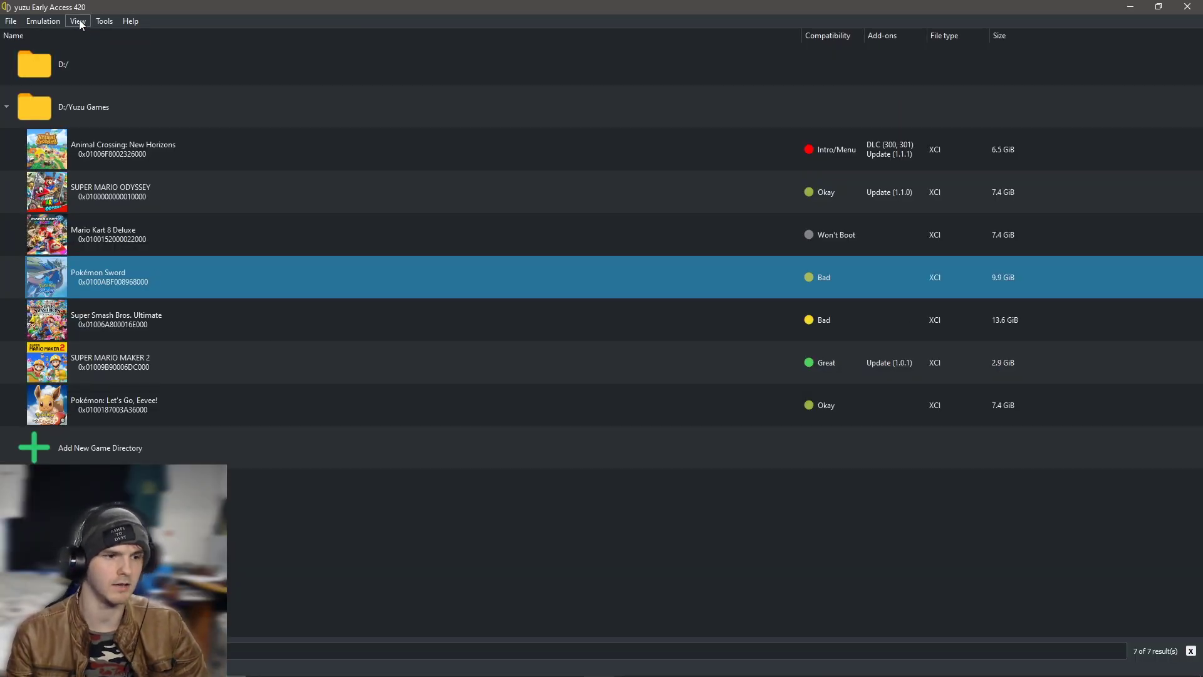
Step: Launch Pokémon Sword and progress past the player information confirmation through the opening dialogue
double_click(125, 281)
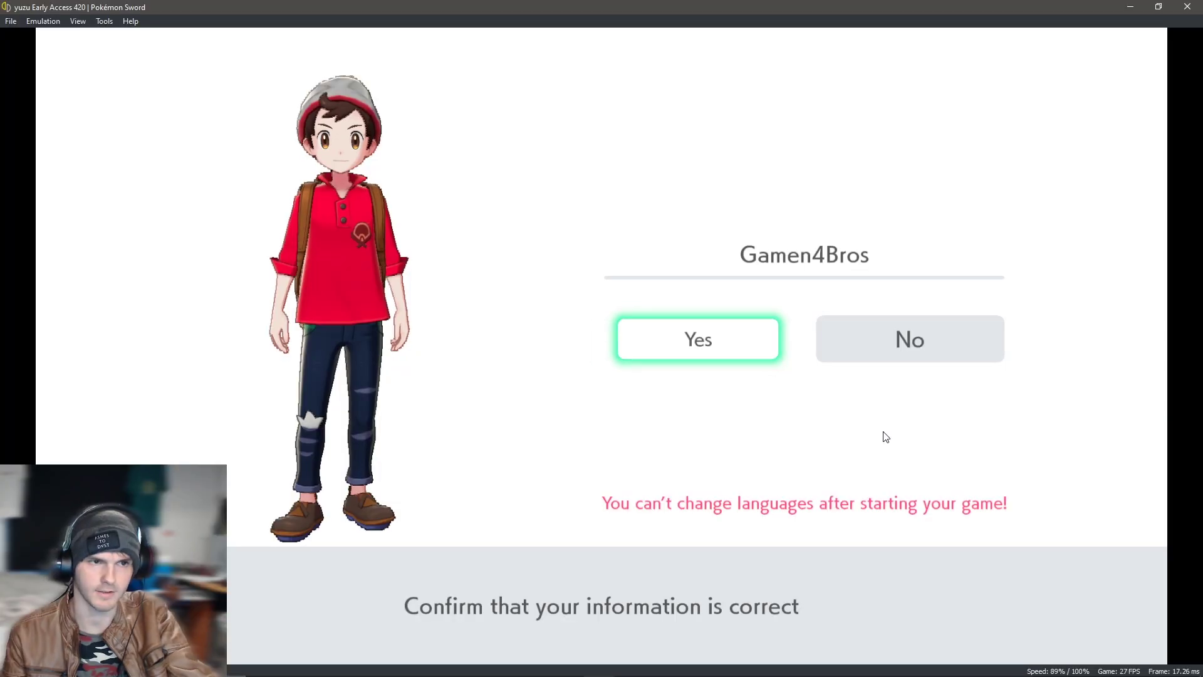
key("Return")
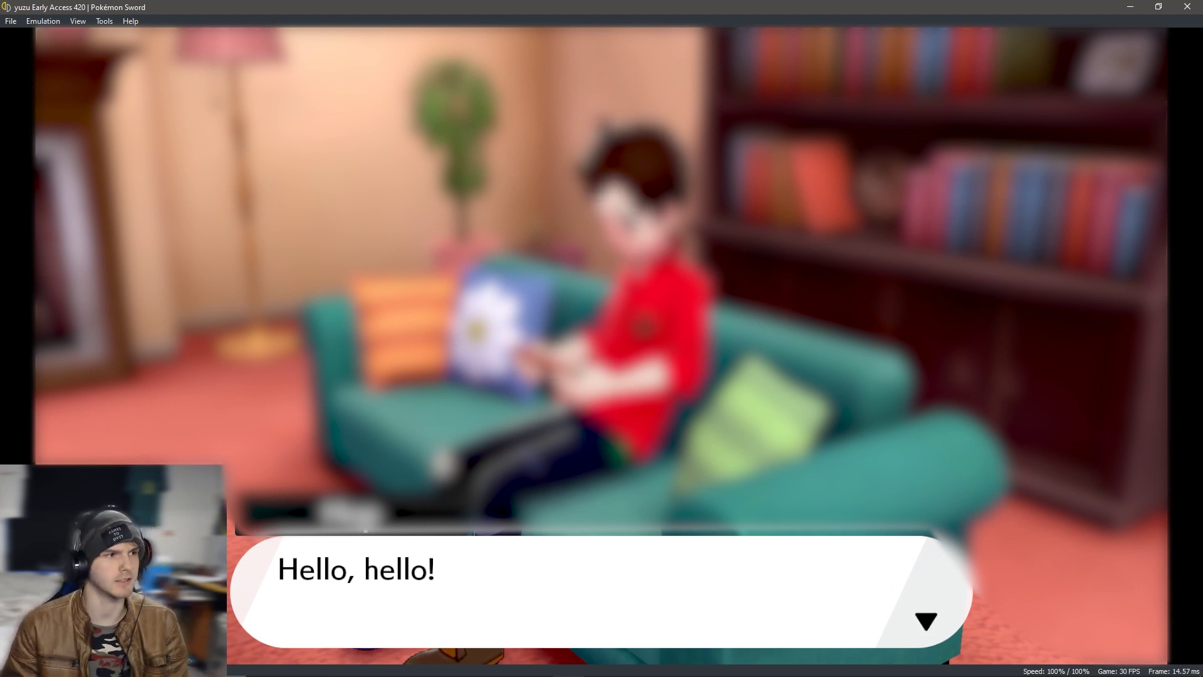
key("c")
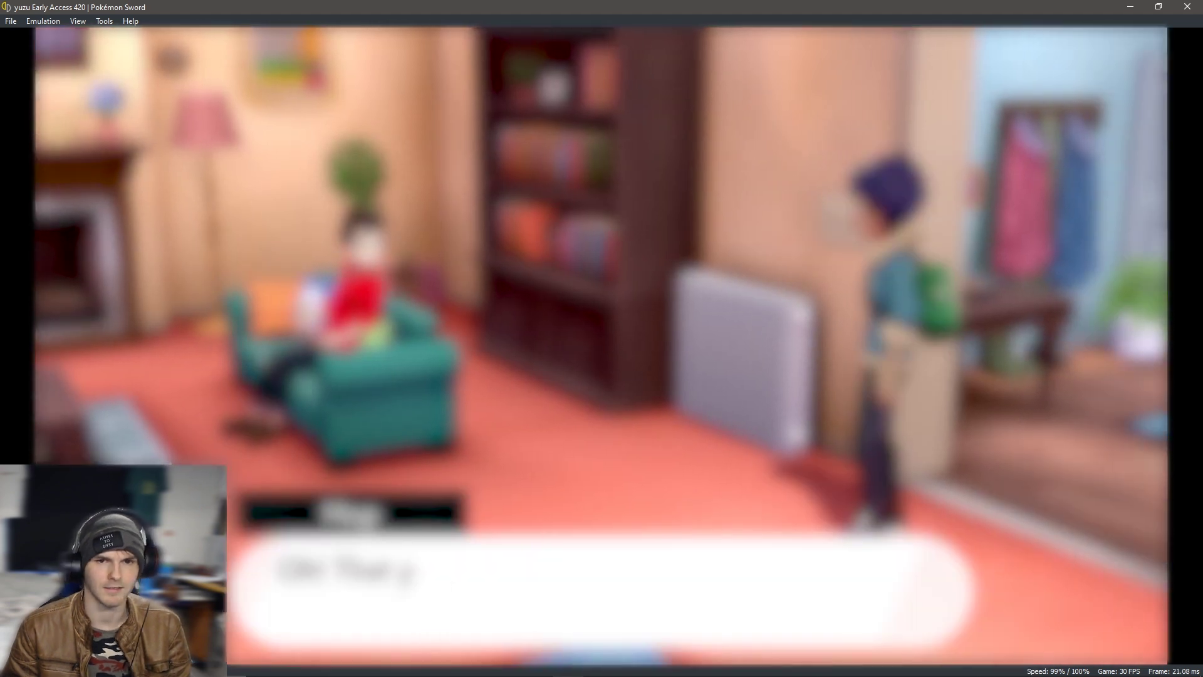
key("c")
key("c")
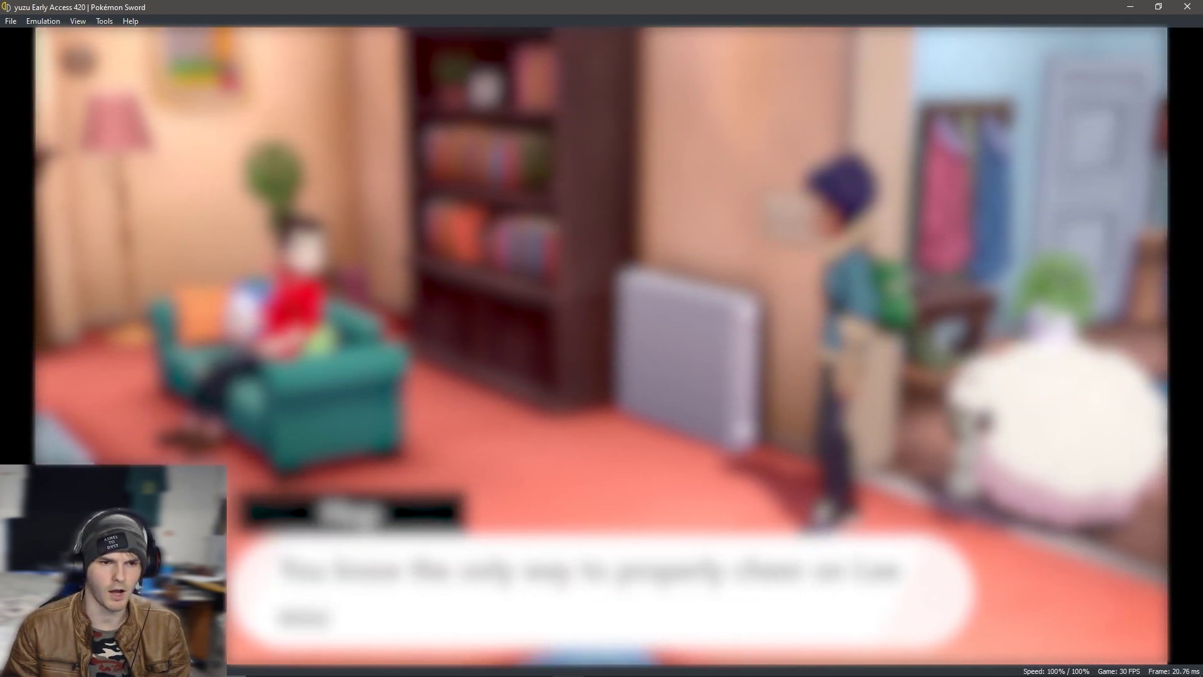
key("c")
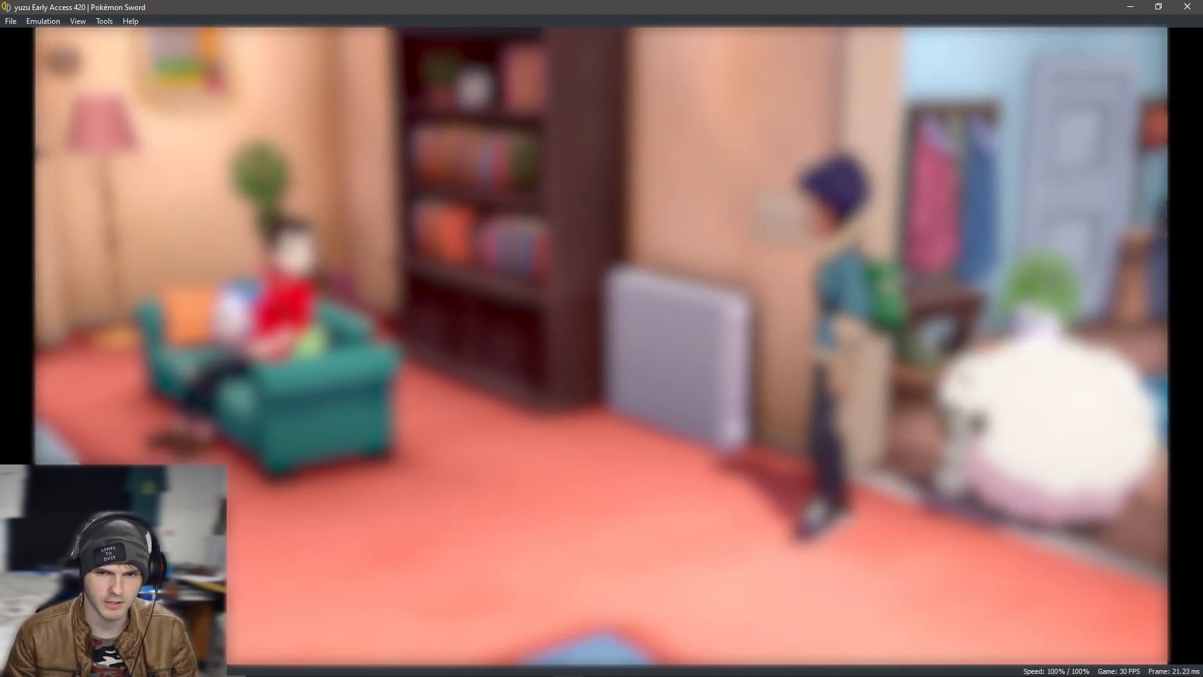